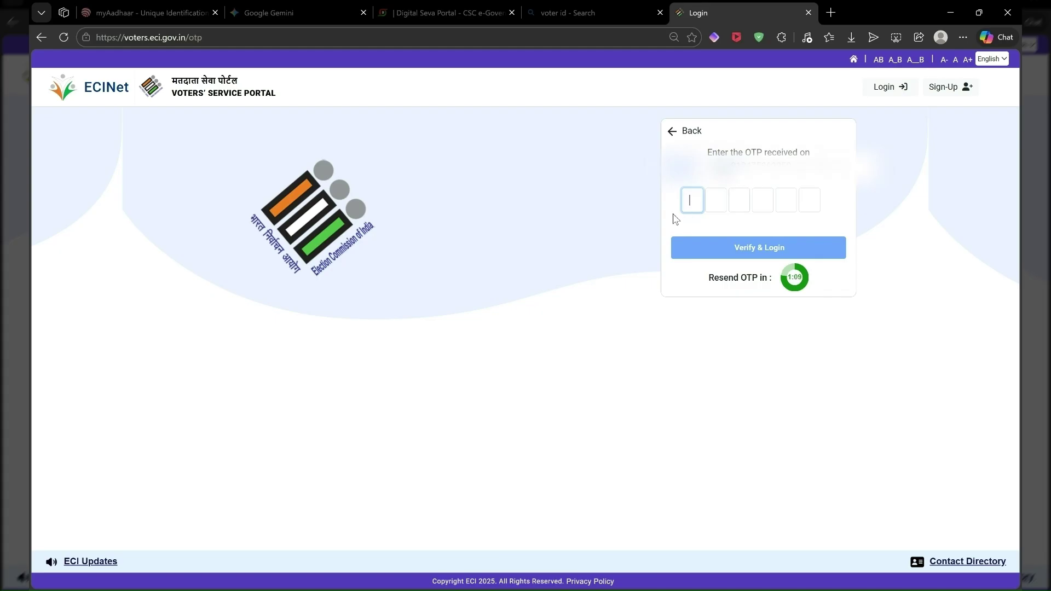
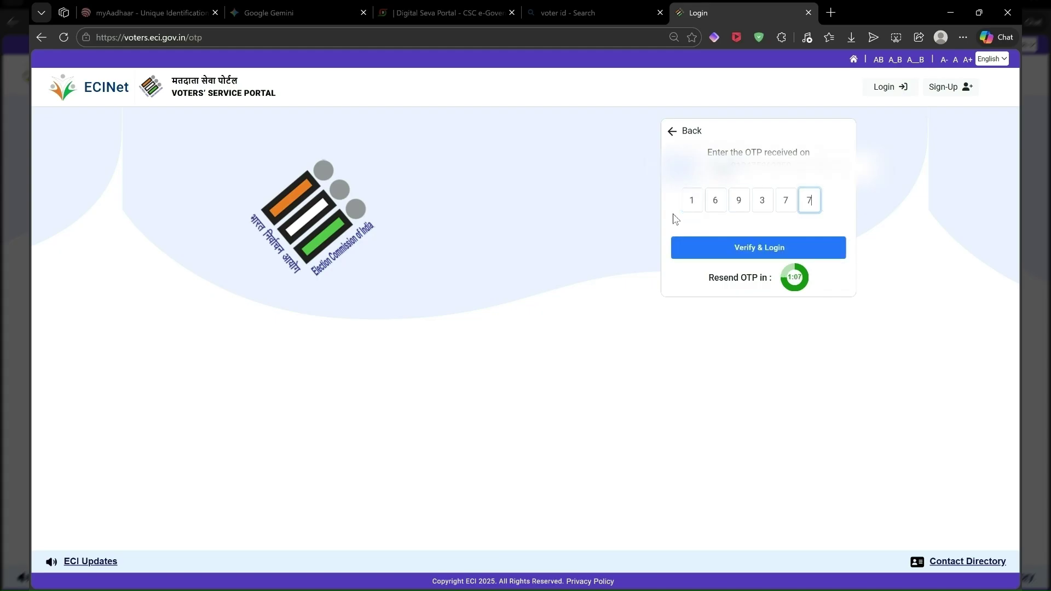
# Log in to the portal with the six-digit OTP received
pyautogui.click(702, 249)
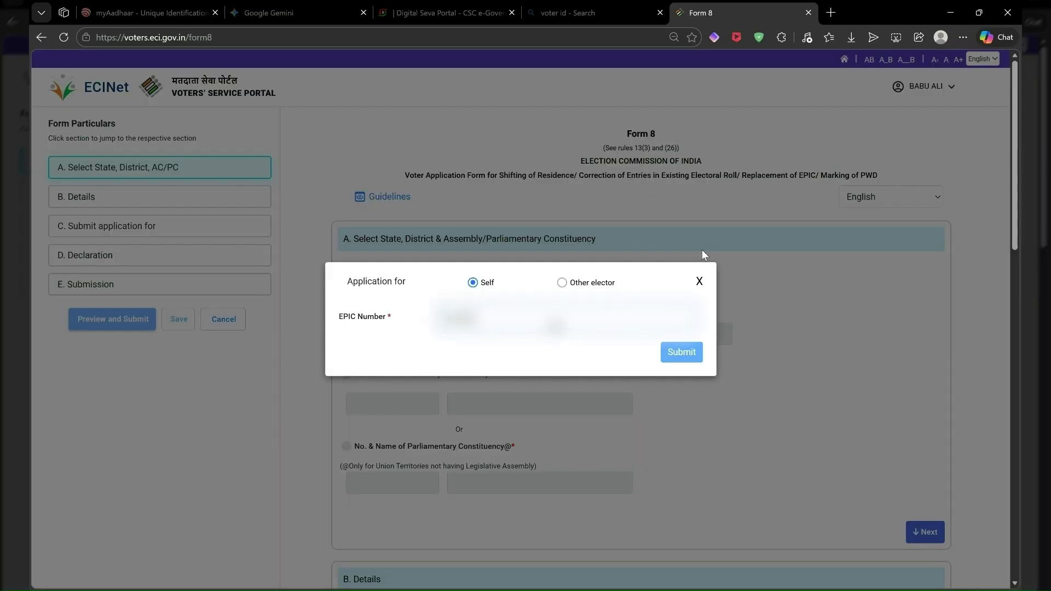
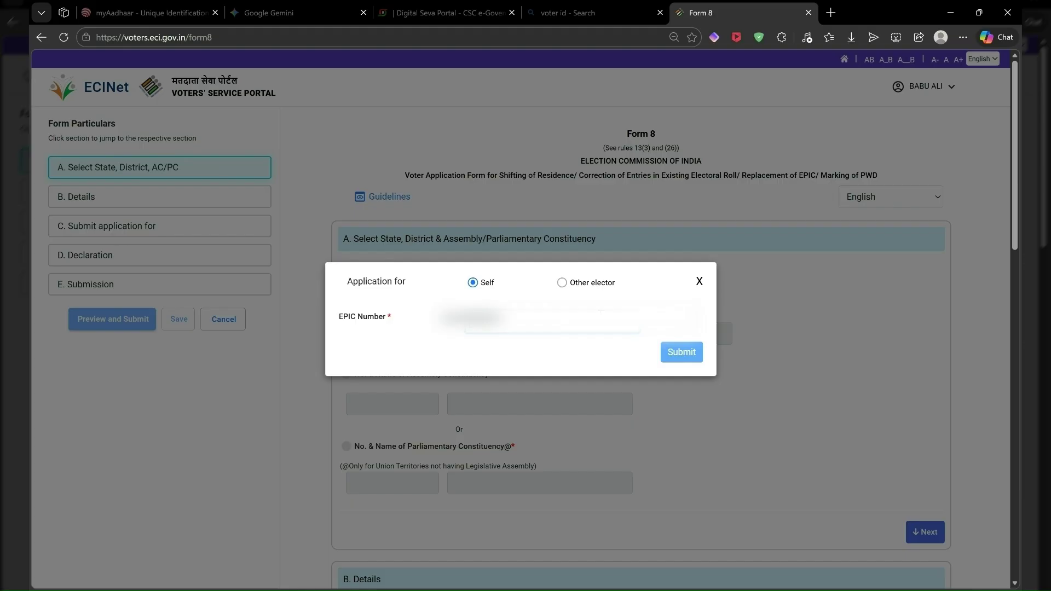
# Re-enter your EPIC number under Self and look up the matching voter record
pyautogui.hotkey('ctrl', 'a')
pyautogui.press('BackSpace')
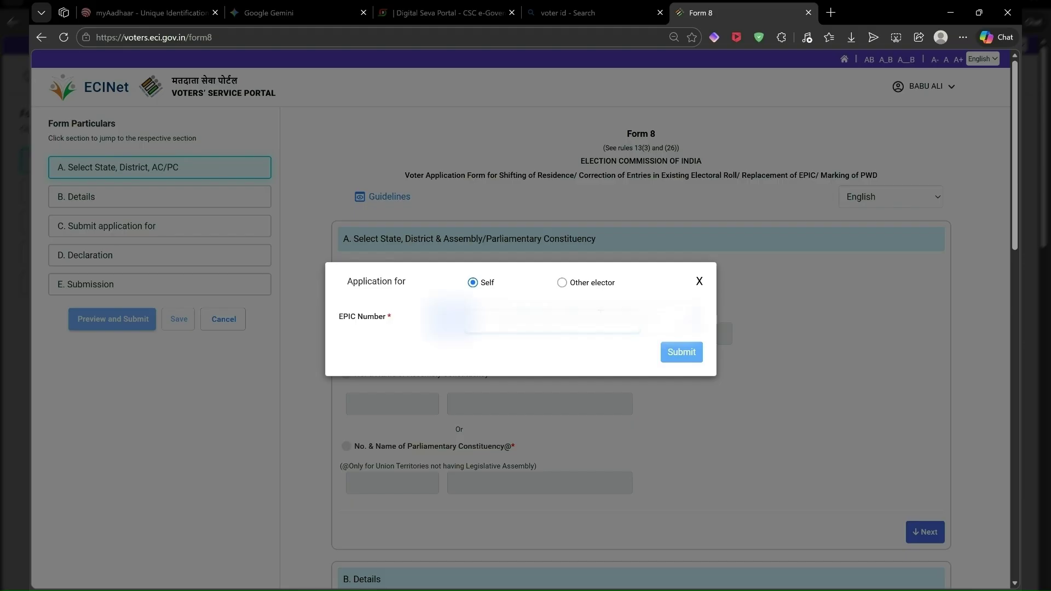
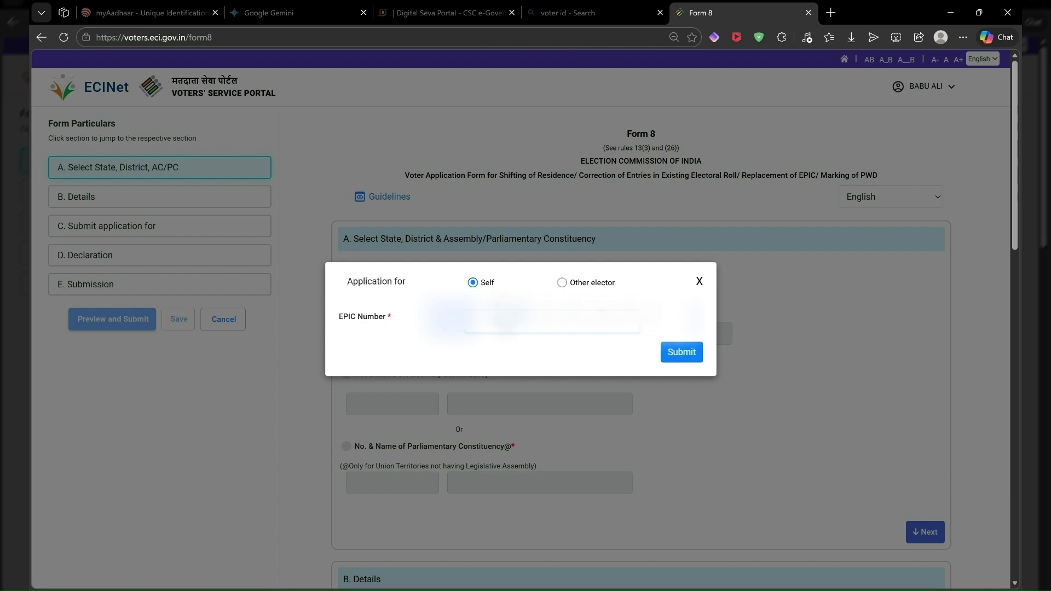
pyautogui.click(692, 361)
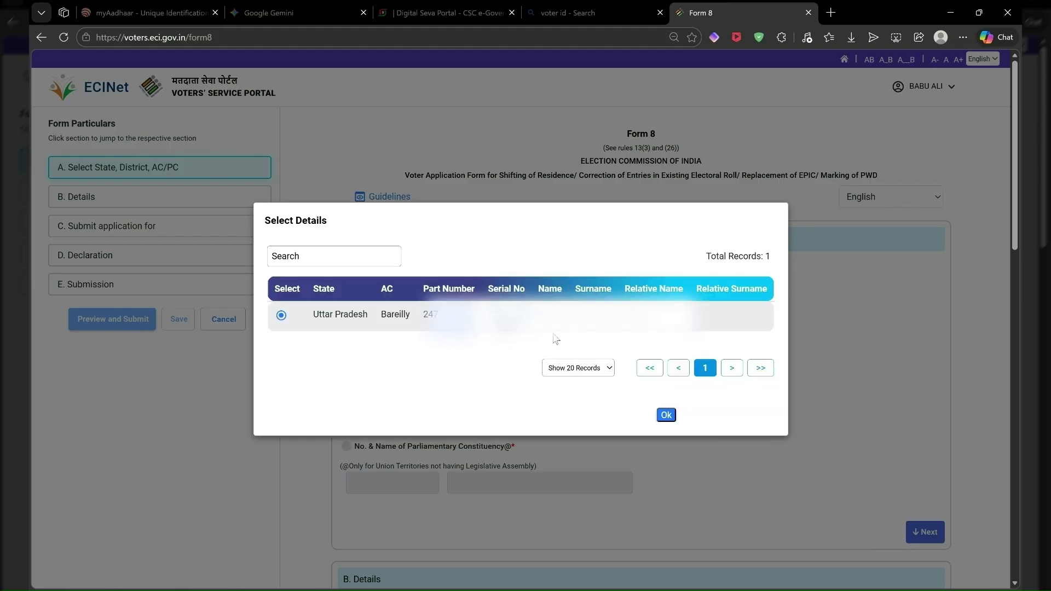
# Accept the Bareilly record and choose Correction of Entries in Existing Electoral Roll
pyautogui.click(666, 417)
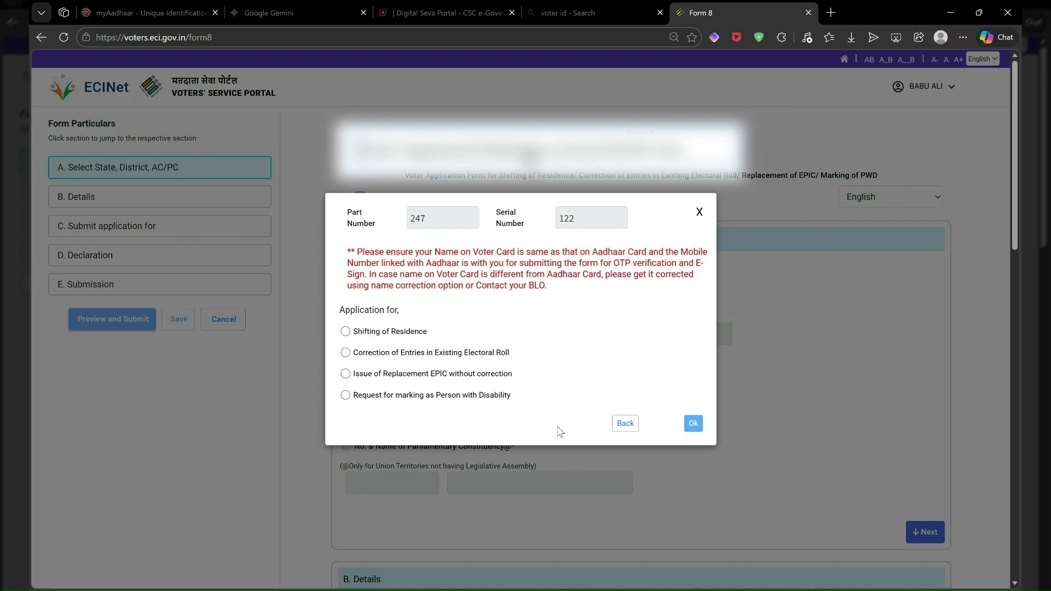
pyautogui.click(494, 353)
pyautogui.click(693, 423)
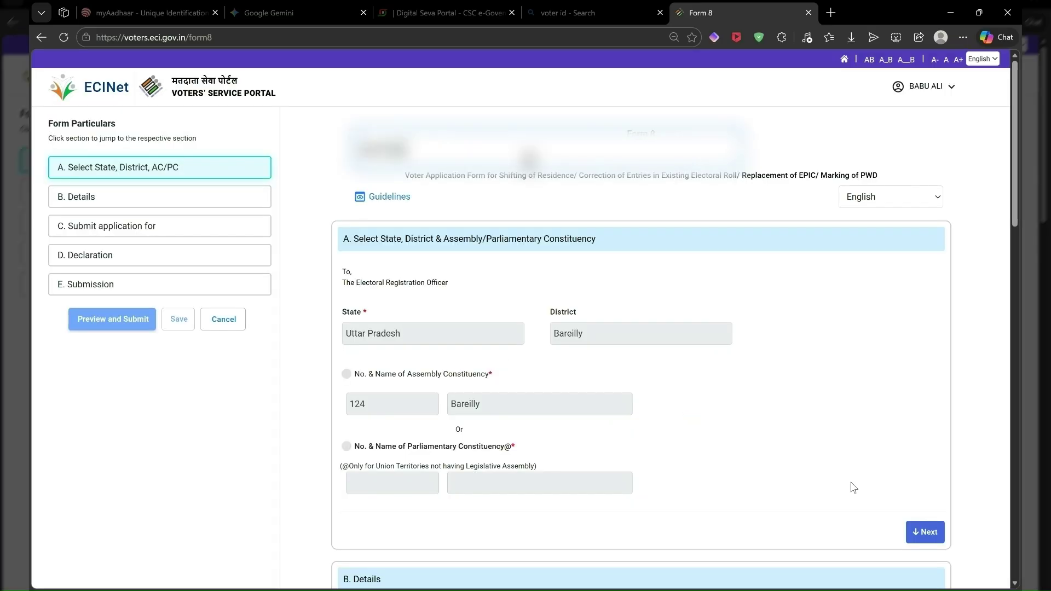
pyautogui.scroll(-3, 850, 434)
pyautogui.scroll(-5, 850, 434)
pyautogui.click(925, 318)
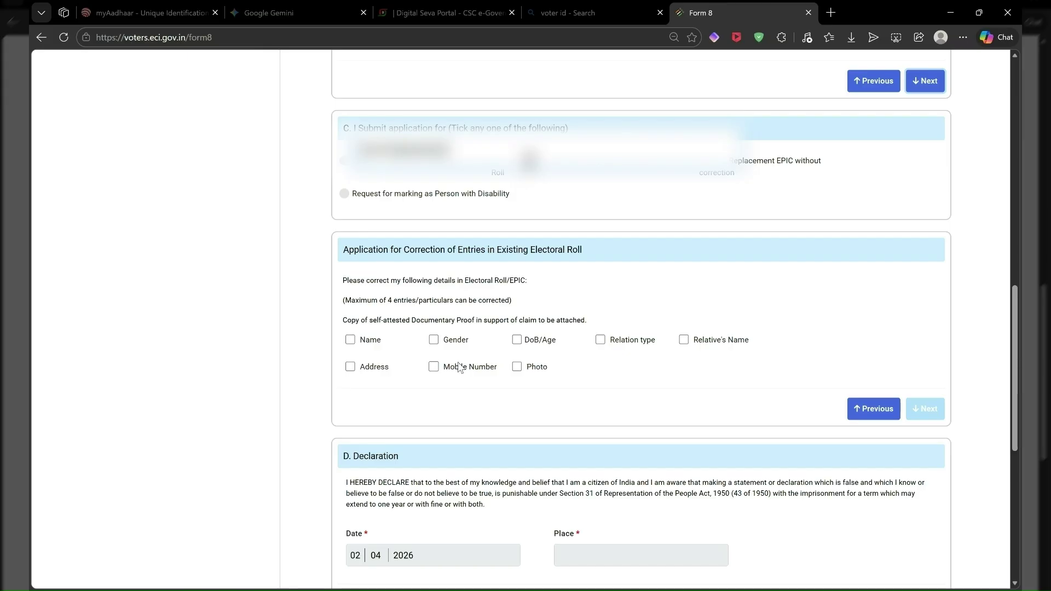
# Tick DoB/Age, Mobile Number, Relation type and Relative's Name for correction
pyautogui.click(521, 340)
pyautogui.click(434, 367)
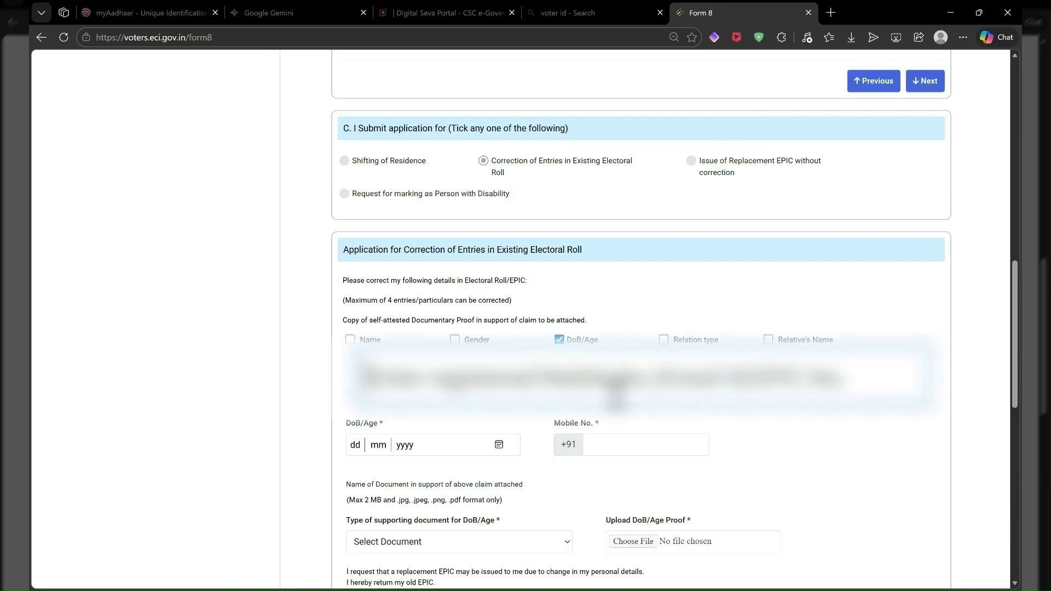
pyautogui.click(664, 340)
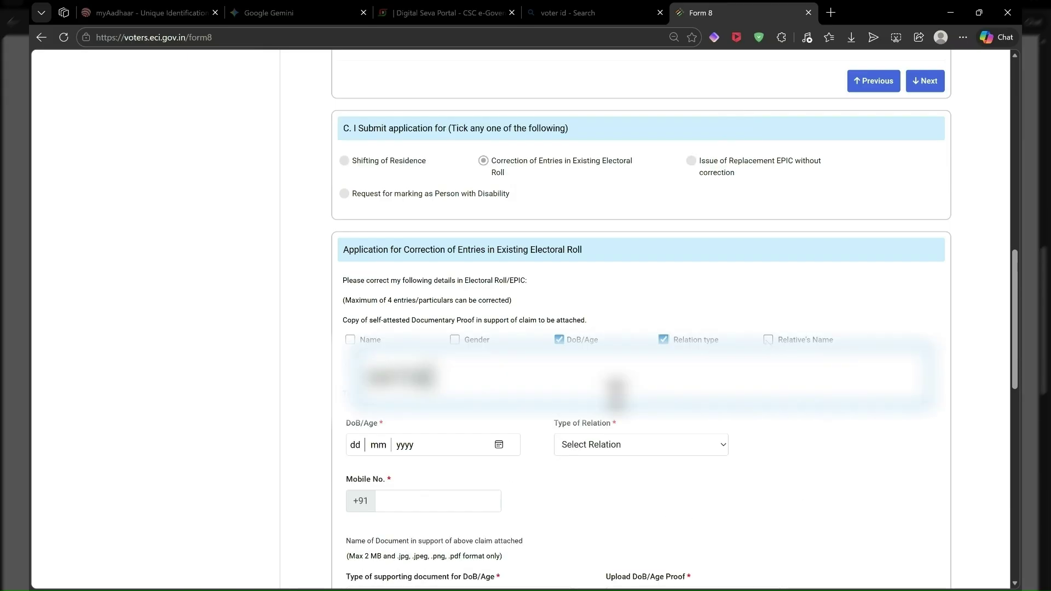
pyautogui.click(768, 340)
pyautogui.scroll(-1, 494, 421)
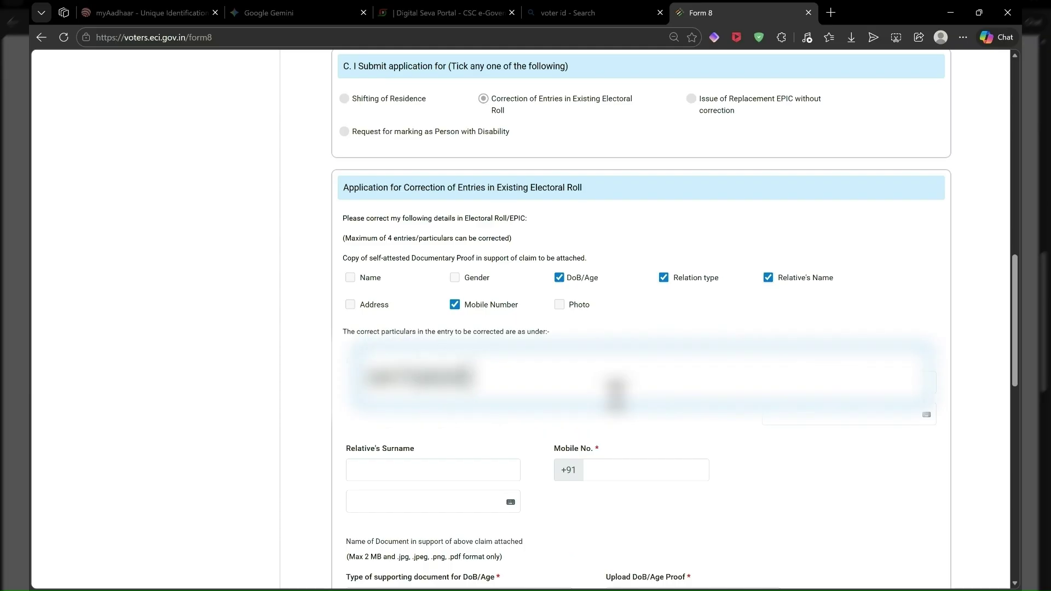
pyautogui.write('00')
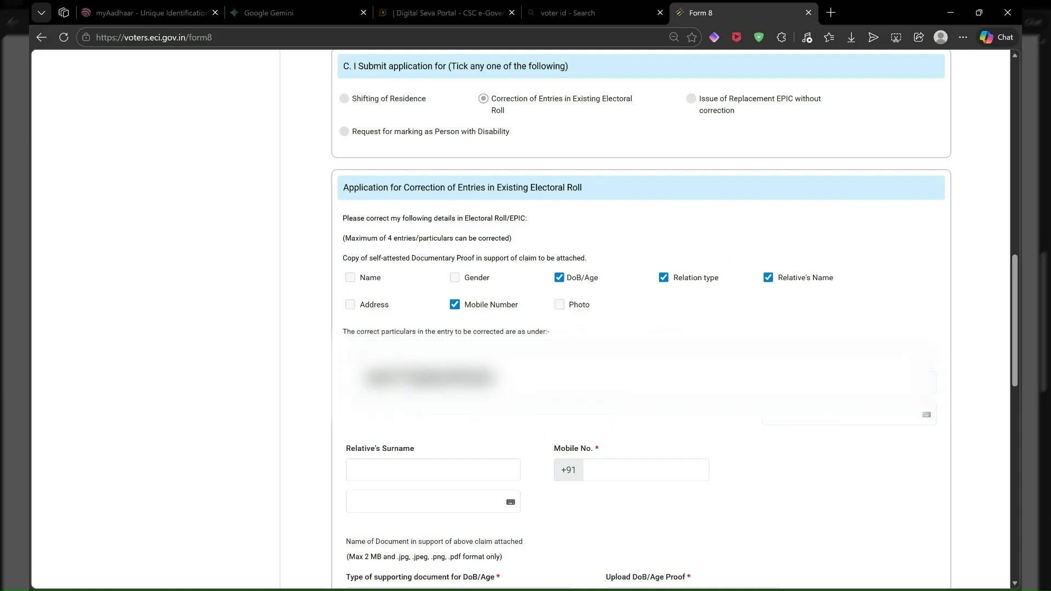
pyautogui.click(849, 382)
pyautogui.hotkey('alt', 'Tab')
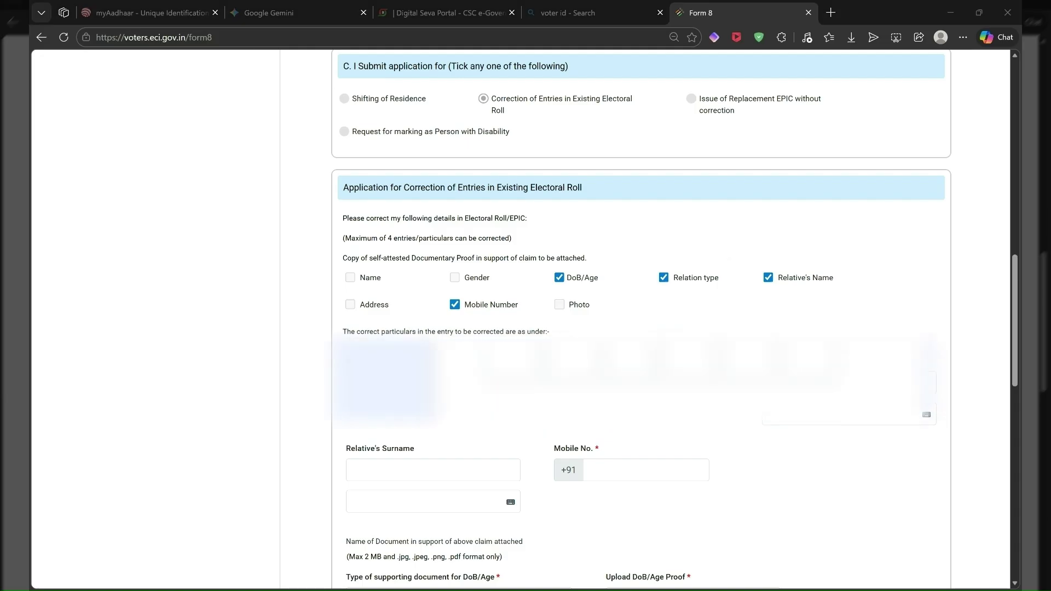
# Enter the relative's corrected name and surname, confirm the printed name, and pick the Hindi spelling
pyautogui.click(498, 370)
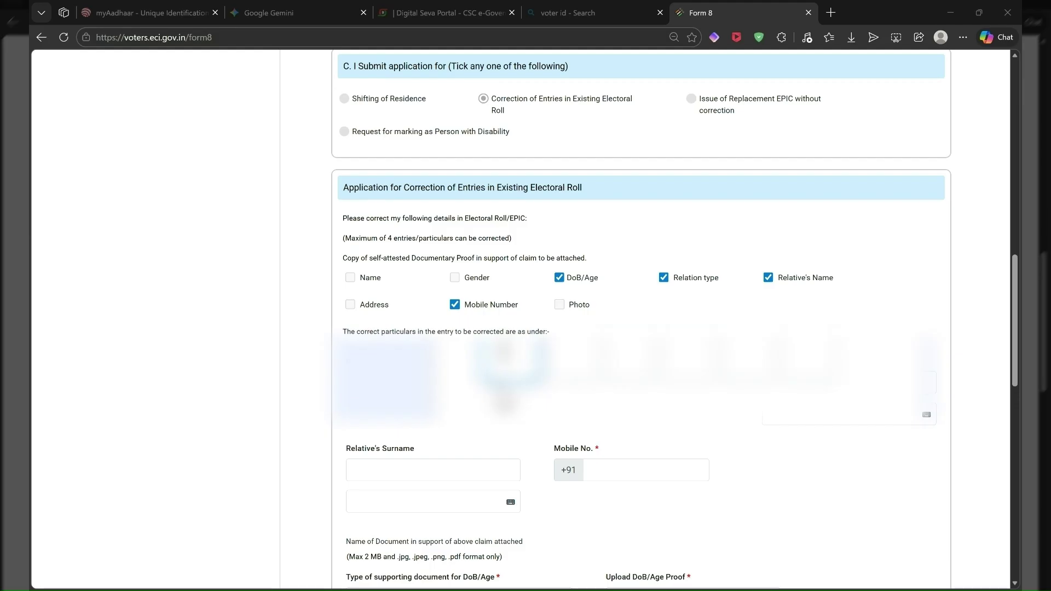
pyautogui.click(849, 382)
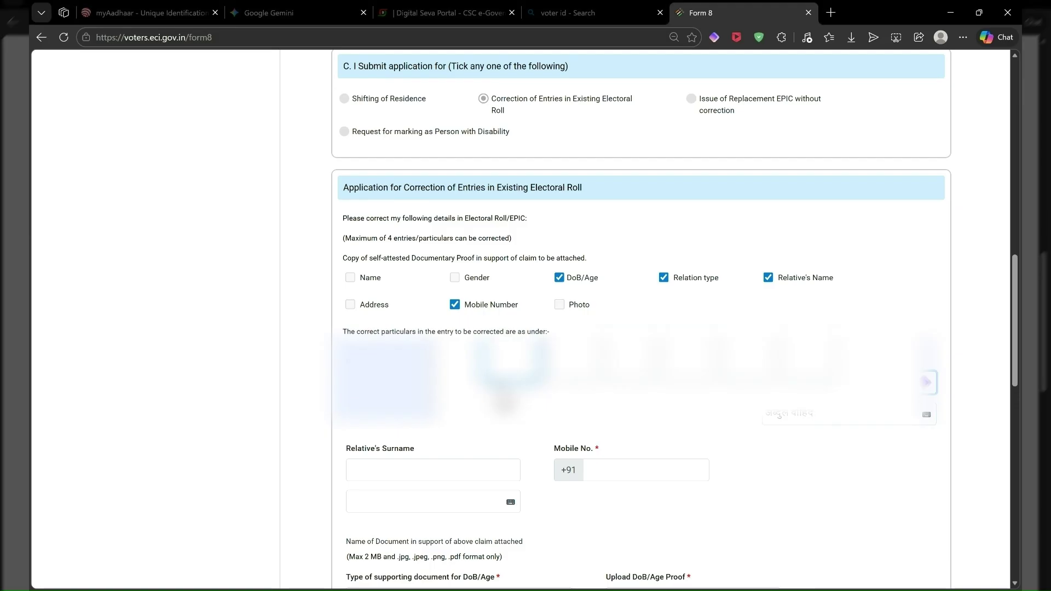
pyautogui.press('Tab')
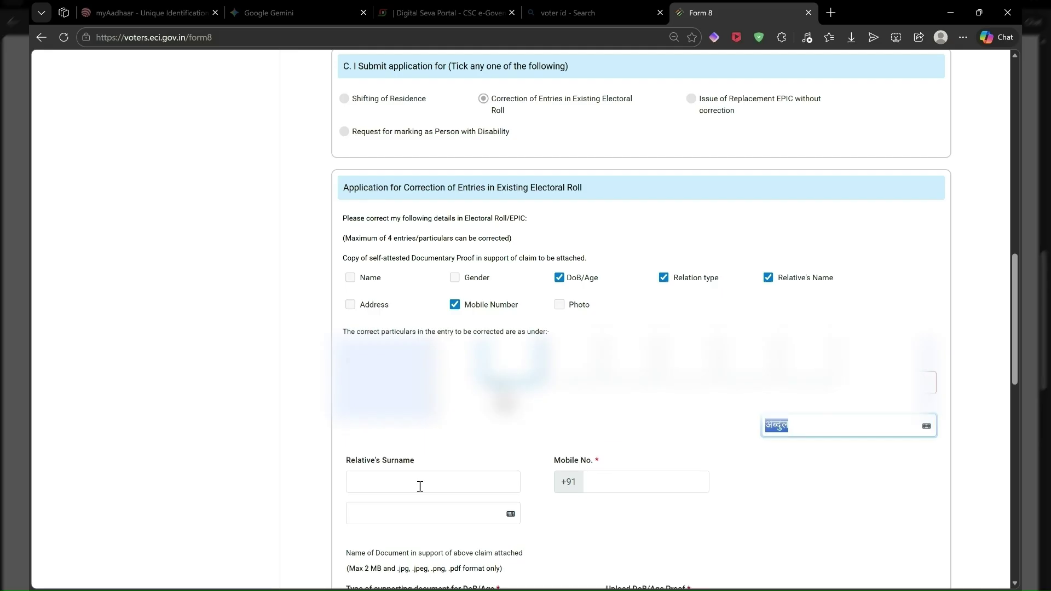
pyautogui.click(420, 486)
pyautogui.write('Vaheed')
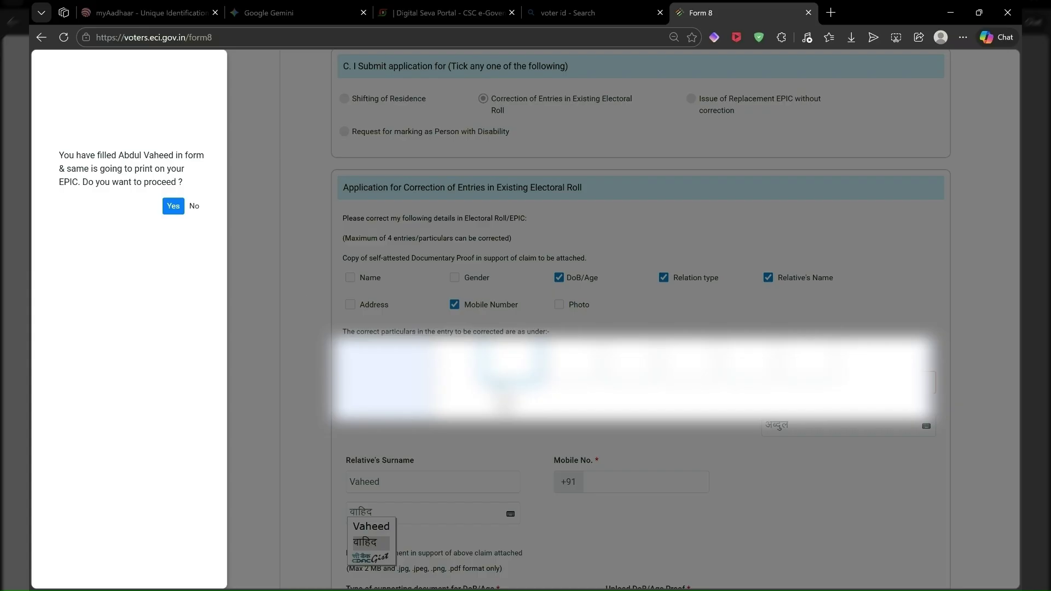
pyautogui.click(173, 206)
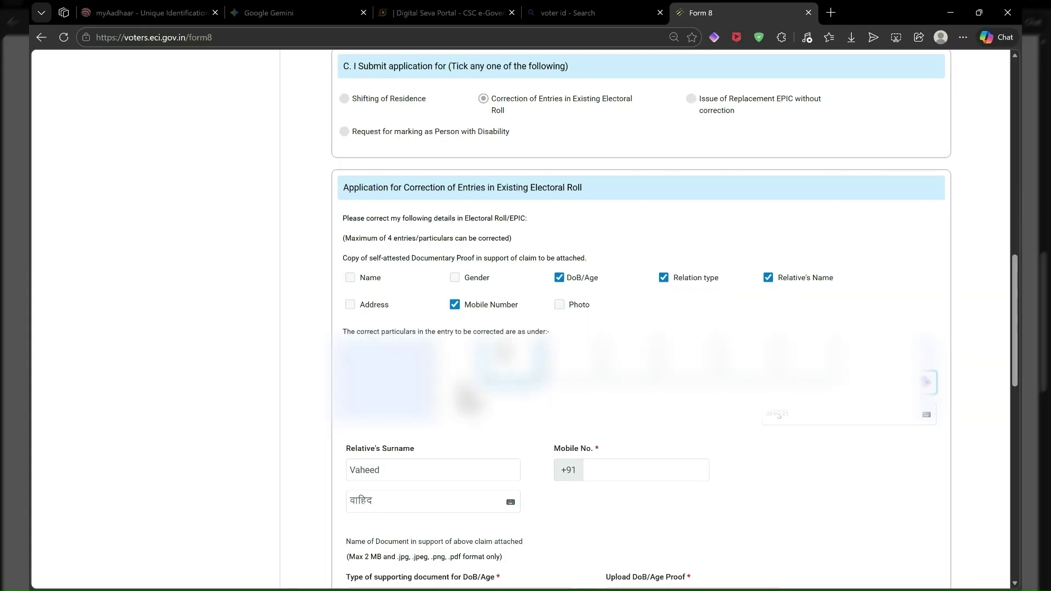
pyautogui.press('Tab')
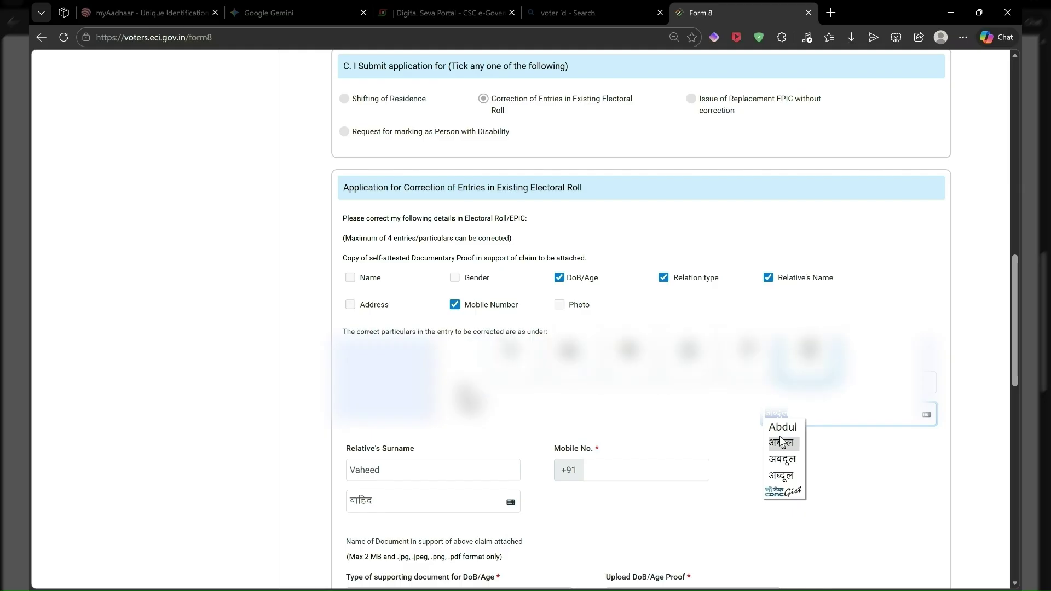
pyautogui.click(781, 443)
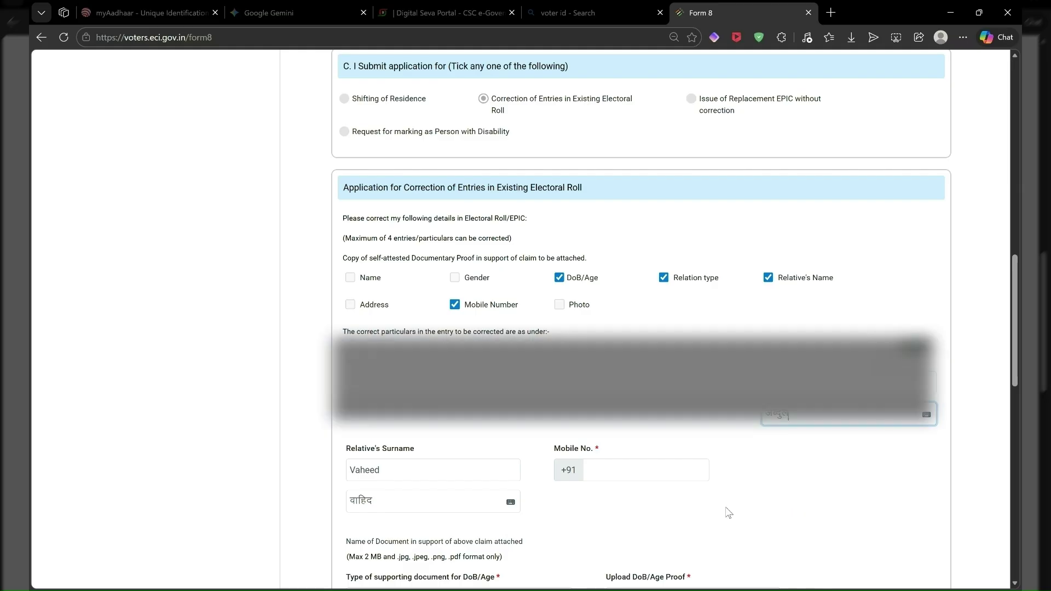
pyautogui.click(749, 509)
pyautogui.moveTo(372, 501); pyautogui.dragTo(364, 502)
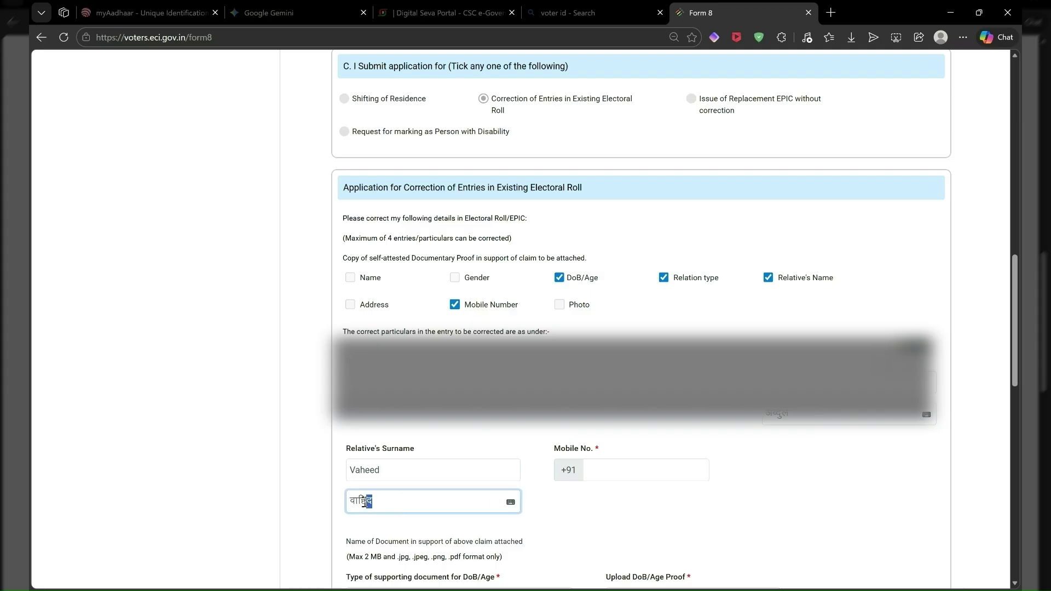
# Replace the misspelt Hindi surname with a fresh transliteration of the relative's surname
pyautogui.doubleClick(363, 502)
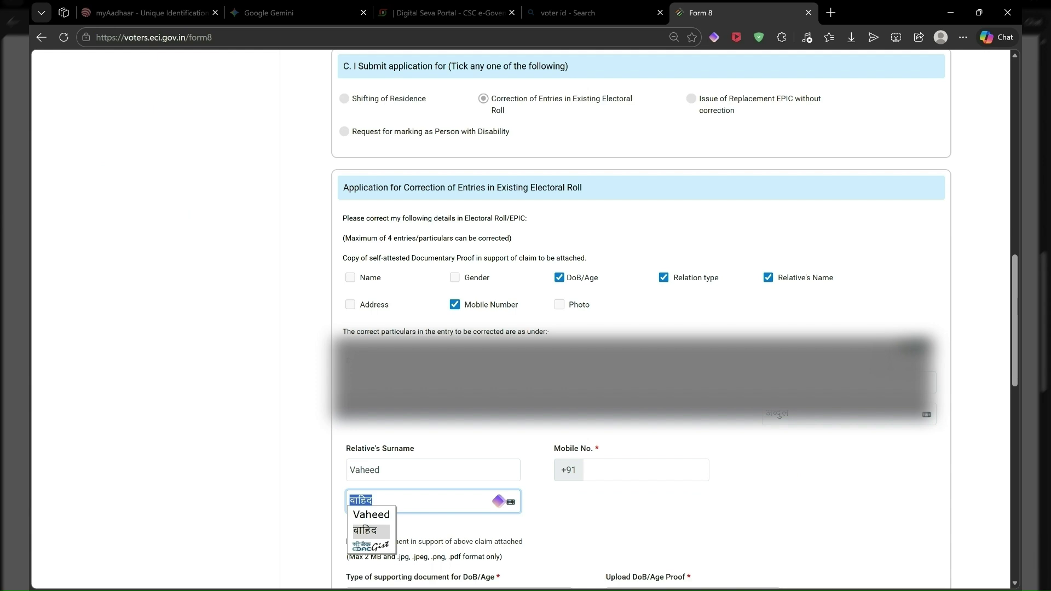
pyautogui.press('BackSpace')
pyautogui.write('VAH')
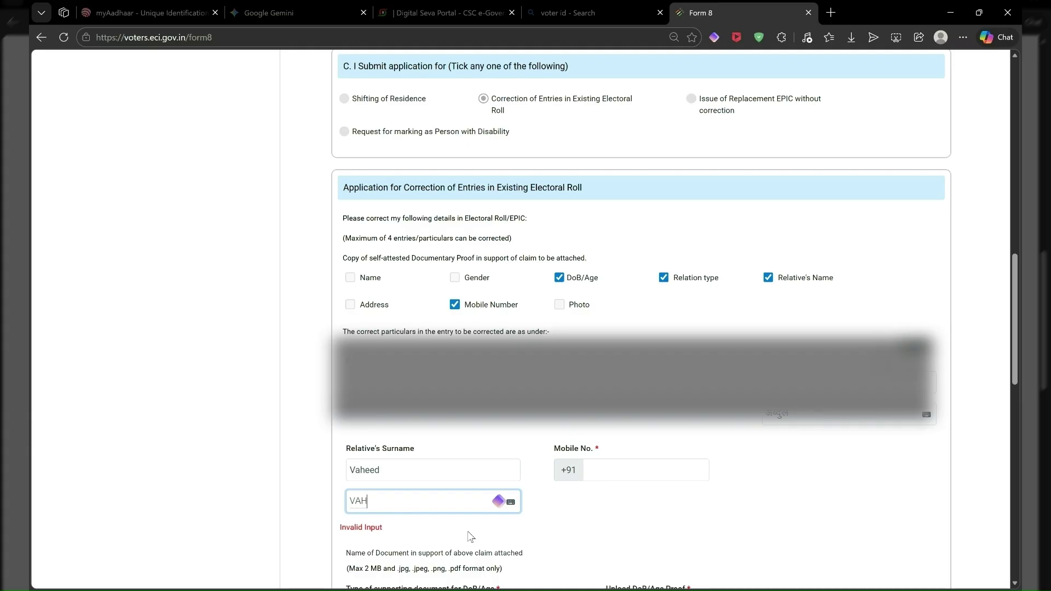
pyautogui.write('ID')
pyautogui.press('space')
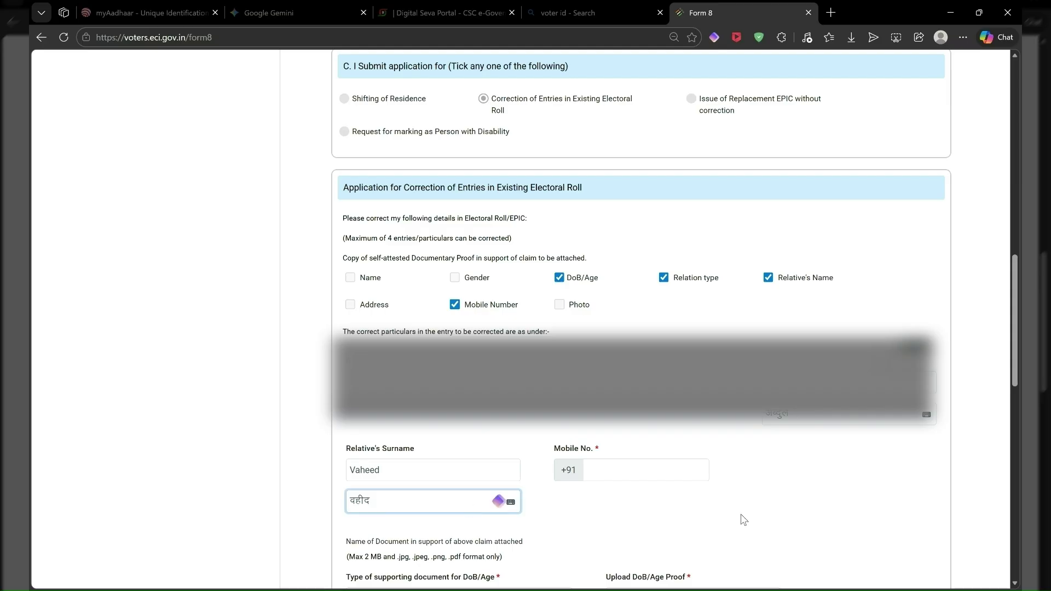
# Enter the new mobile number in the Mobile No. field
pyautogui.press('Tab')
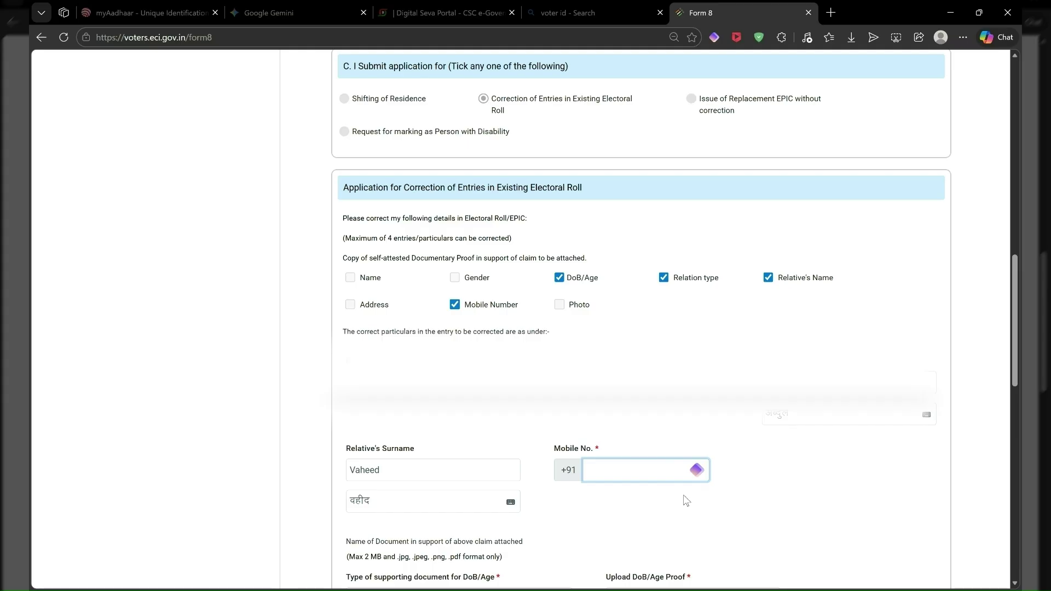
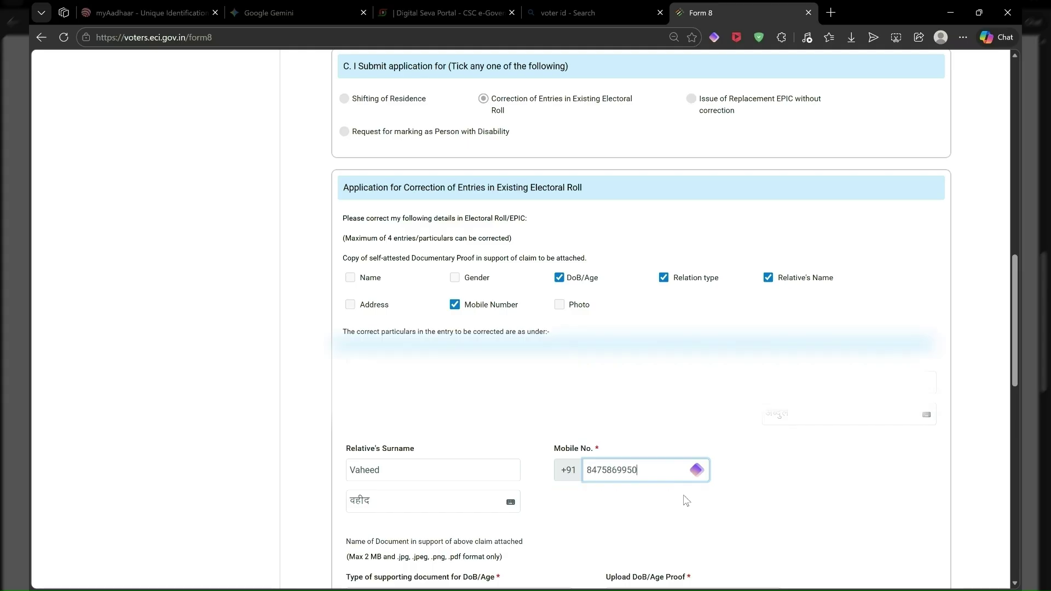
pyautogui.scroll(-3, 686, 500)
# Set the DoB/Age, Relation Type and Relation Name document types to Aadhaar Card
pyautogui.press('Tab')
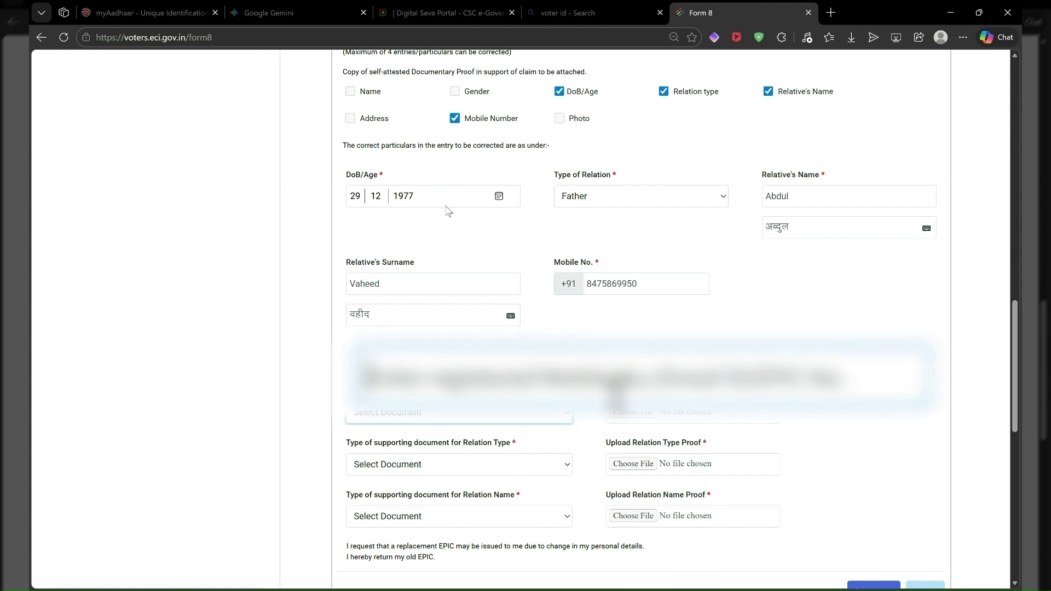
pyautogui.press('a')
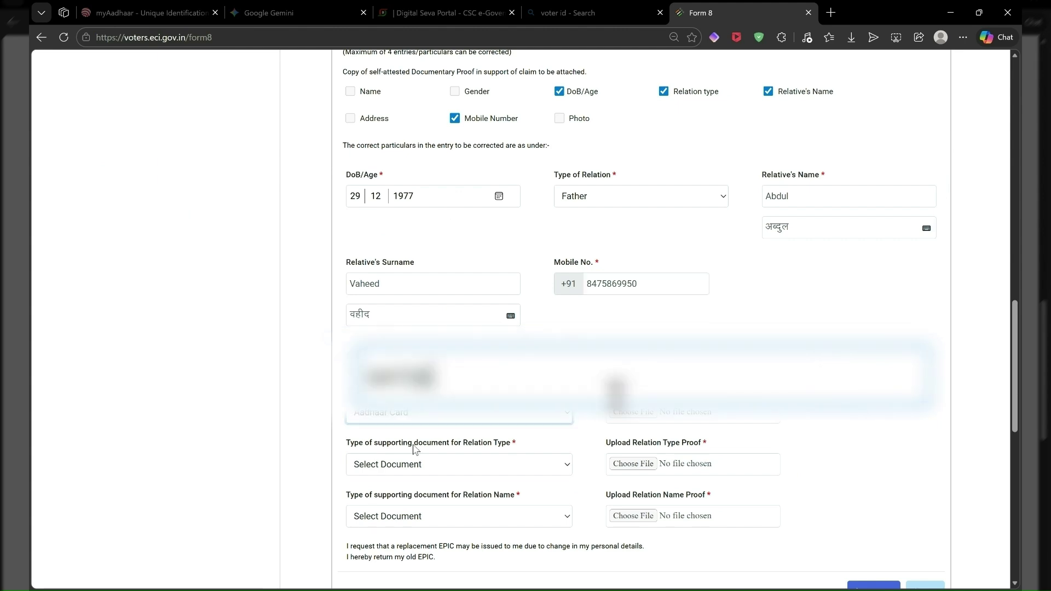
pyautogui.press('Tab')
pyautogui.press('a')
pyautogui.press('Tab')
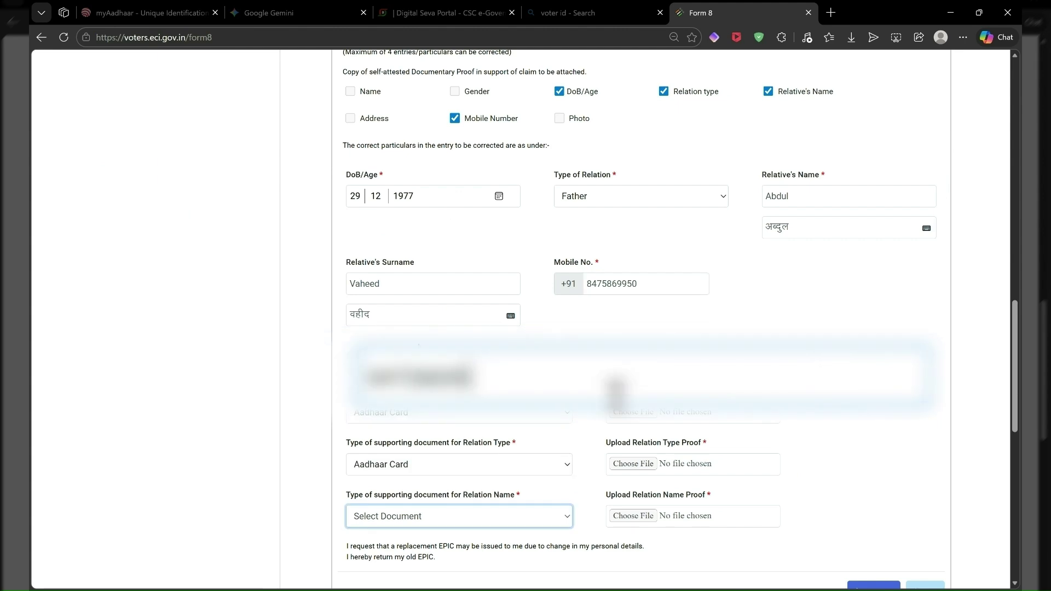
pyautogui.press('a')
pyautogui.scroll(-4, 537, 281)
# Upload AYUB.pdf as the DoB/Age, Relation Type and Relation Name proofs
pyautogui.click(619, 171)
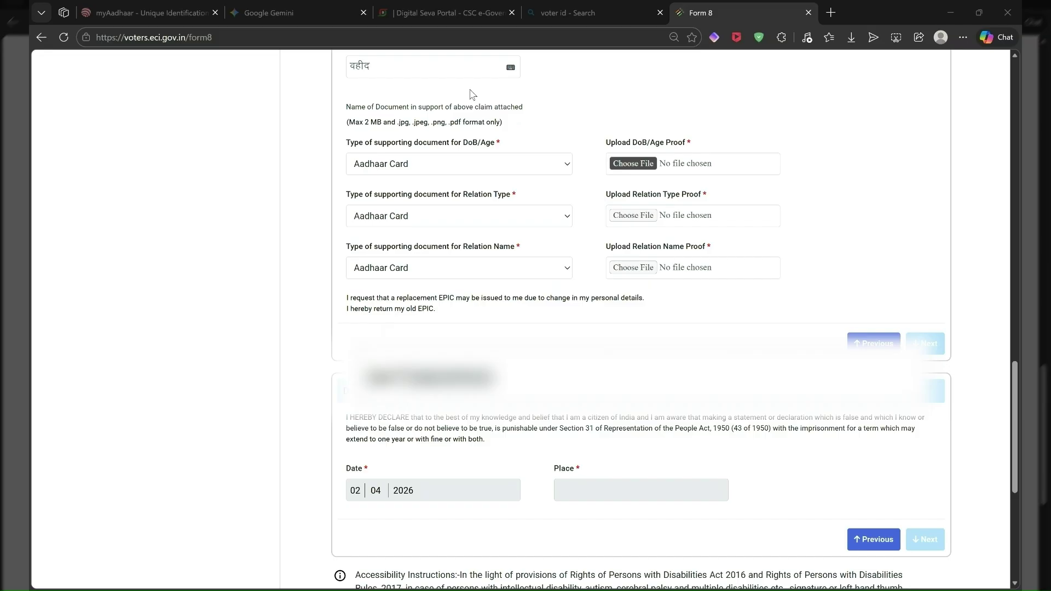
pyautogui.doubleClick(397, 262)
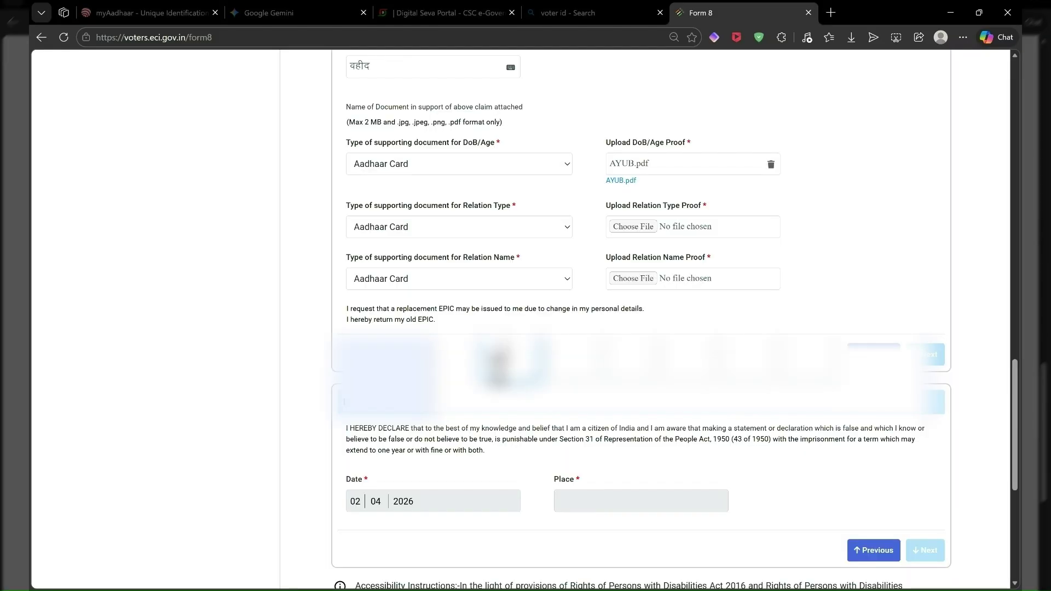
pyautogui.click(641, 231)
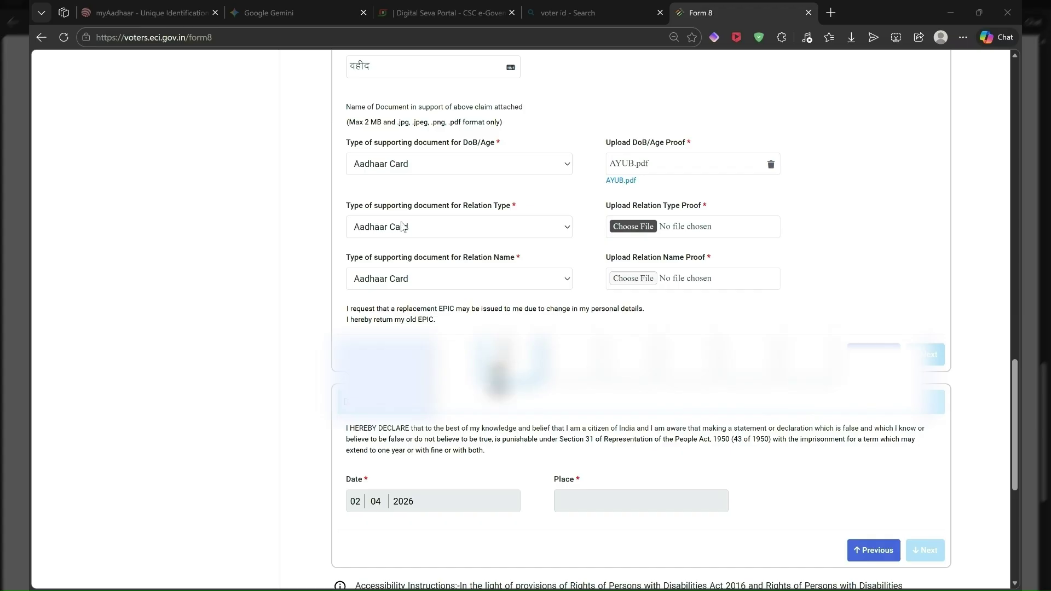
pyautogui.doubleClick(433, 313)
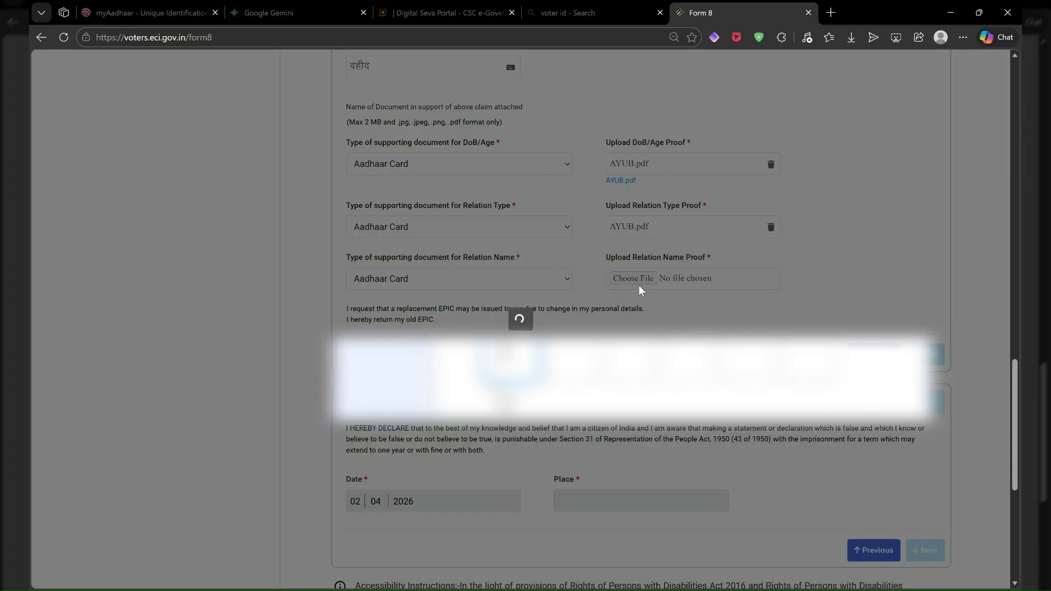
pyautogui.click(639, 284)
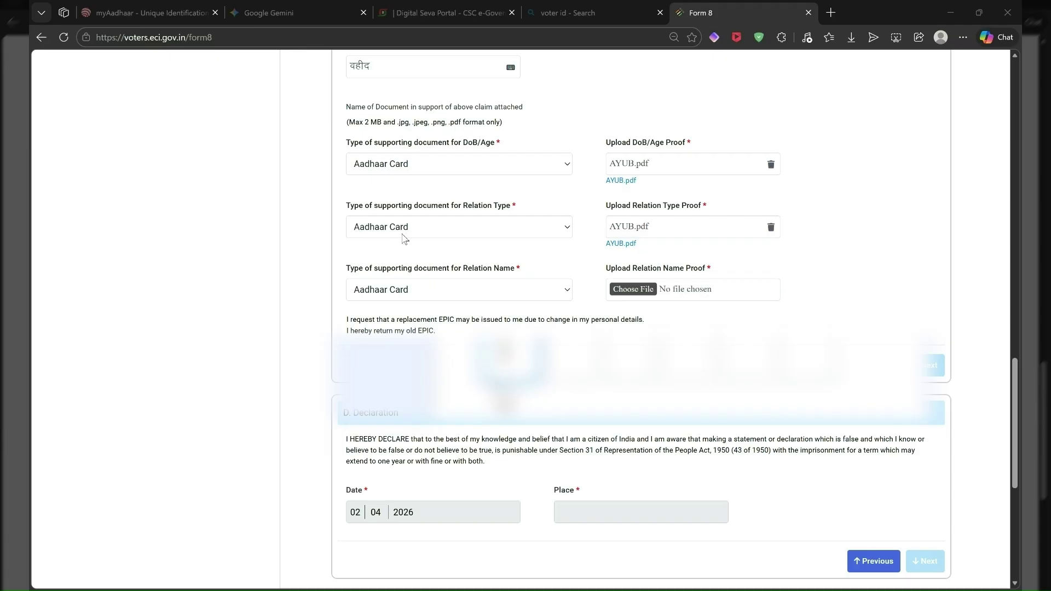
pyautogui.doubleClick(432, 292)
# Set the declaration place to BAREILLY and advance to the Submission section
pyautogui.scroll(-3, 432, 292)
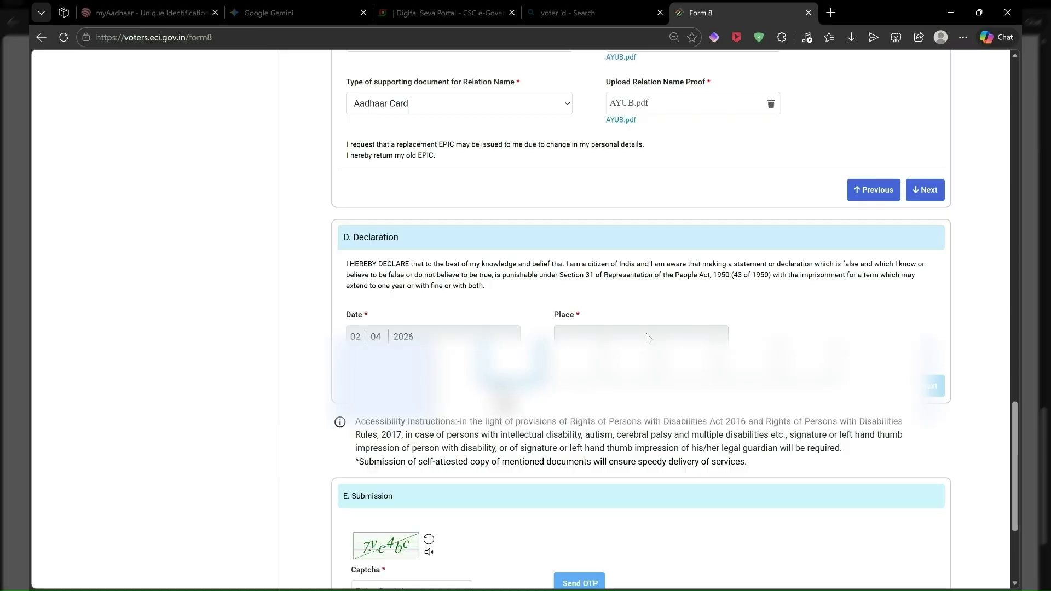
pyautogui.scroll(-1, 646, 336)
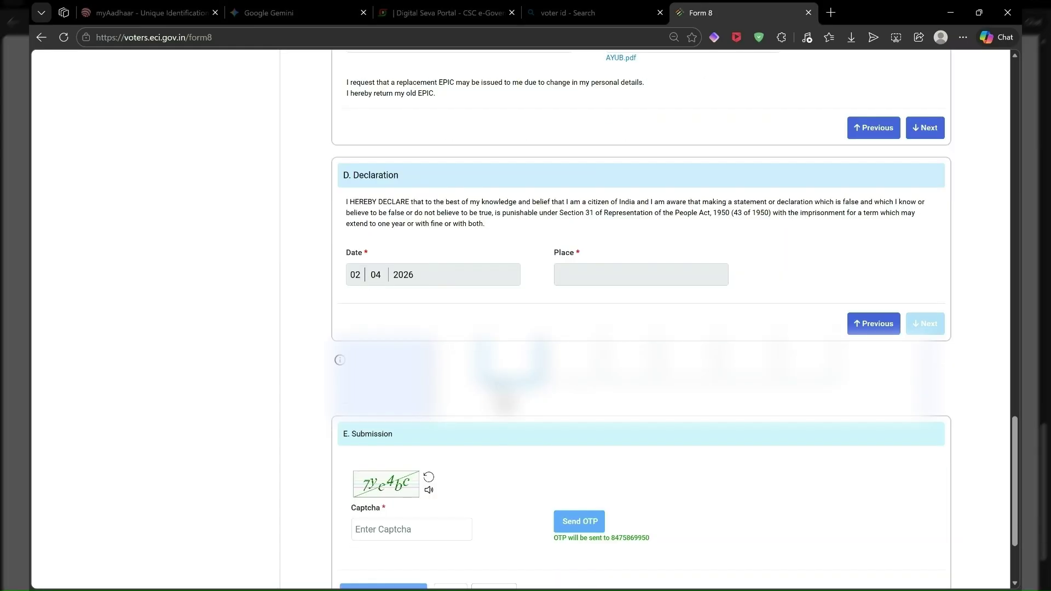
pyautogui.scroll(2, 640, 318)
pyautogui.scroll(-4, 517, 449)
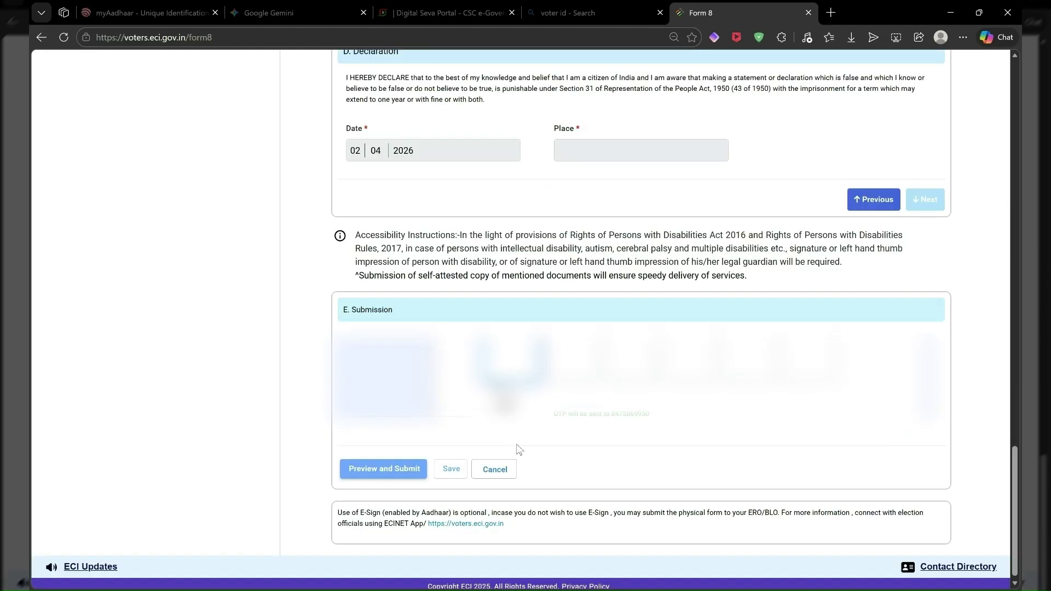
pyautogui.scroll(3, 602, 268)
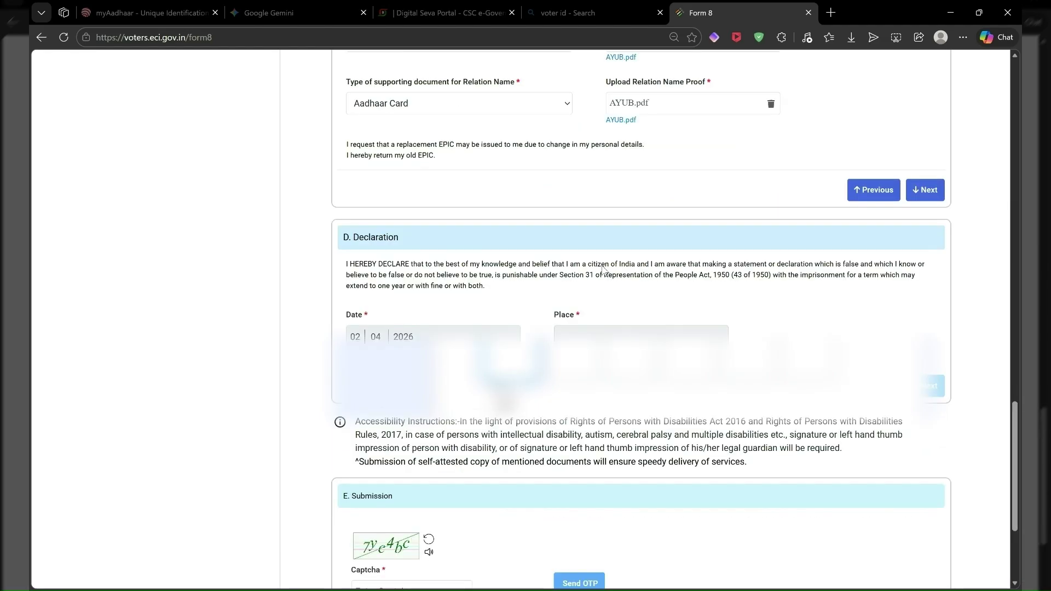
pyautogui.click(925, 190)
pyautogui.click(660, 231)
pyautogui.write('B')
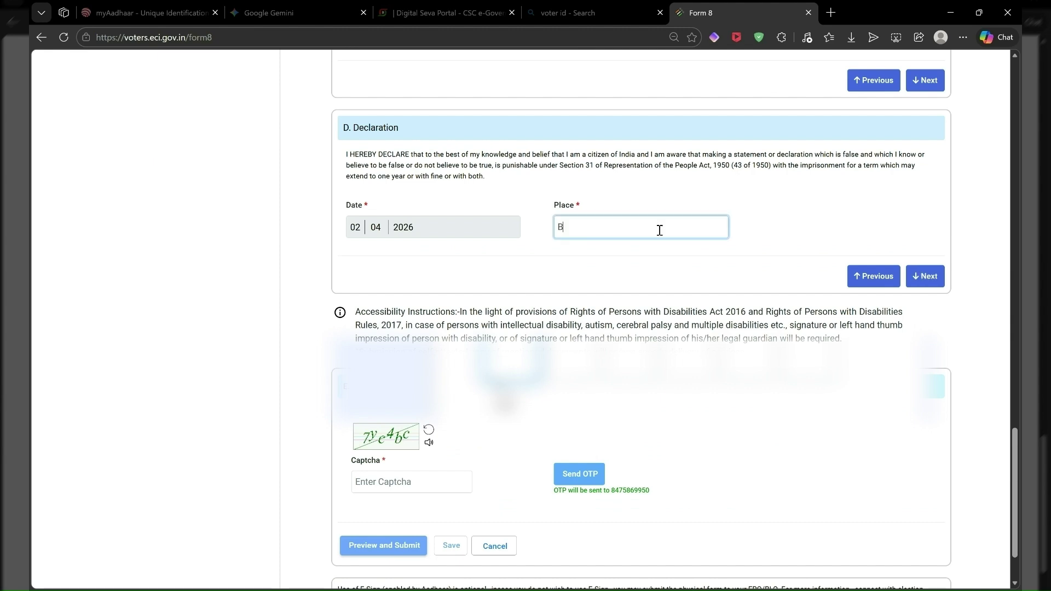
pyautogui.write('AREILLY')
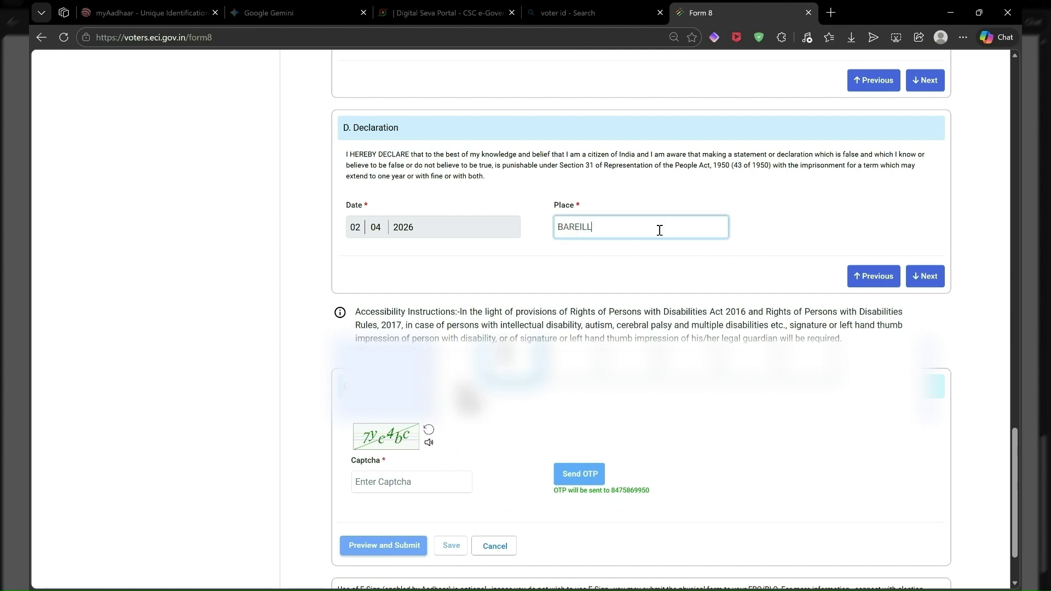
pyautogui.click(926, 276)
# Fill in the captcha, request the mobile OTP and enter it
pyautogui.click(405, 395)
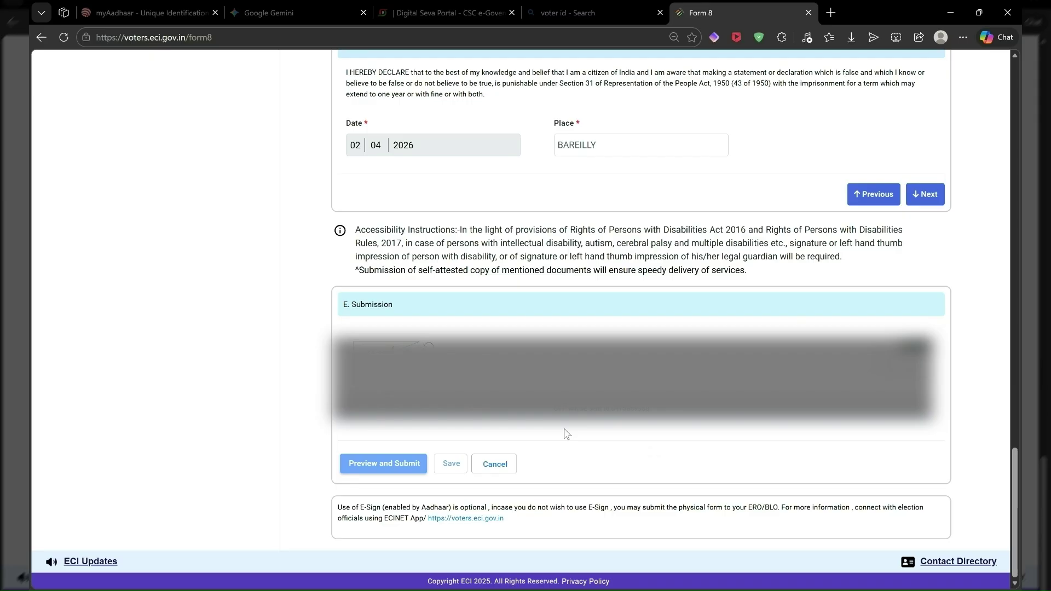
pyautogui.scroll(3, 630, 318)
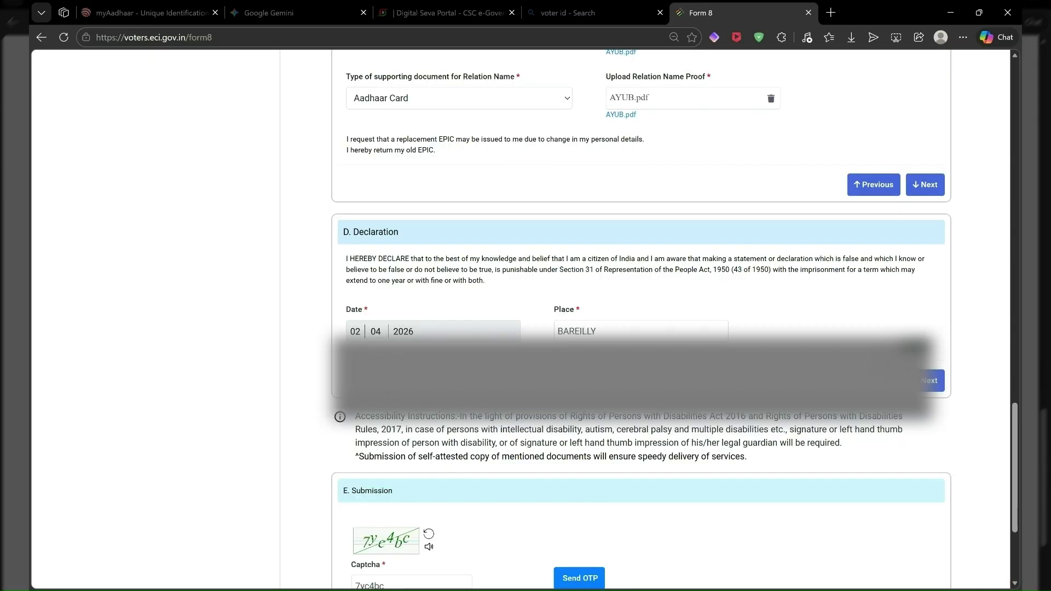
pyautogui.scroll(-3, 629, 273)
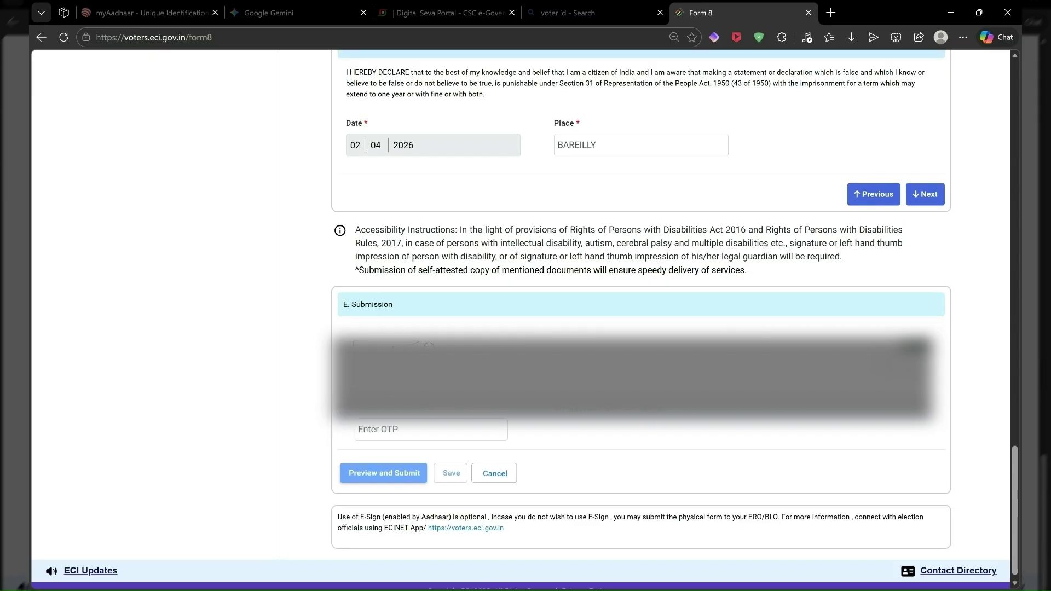
pyautogui.click(502, 437)
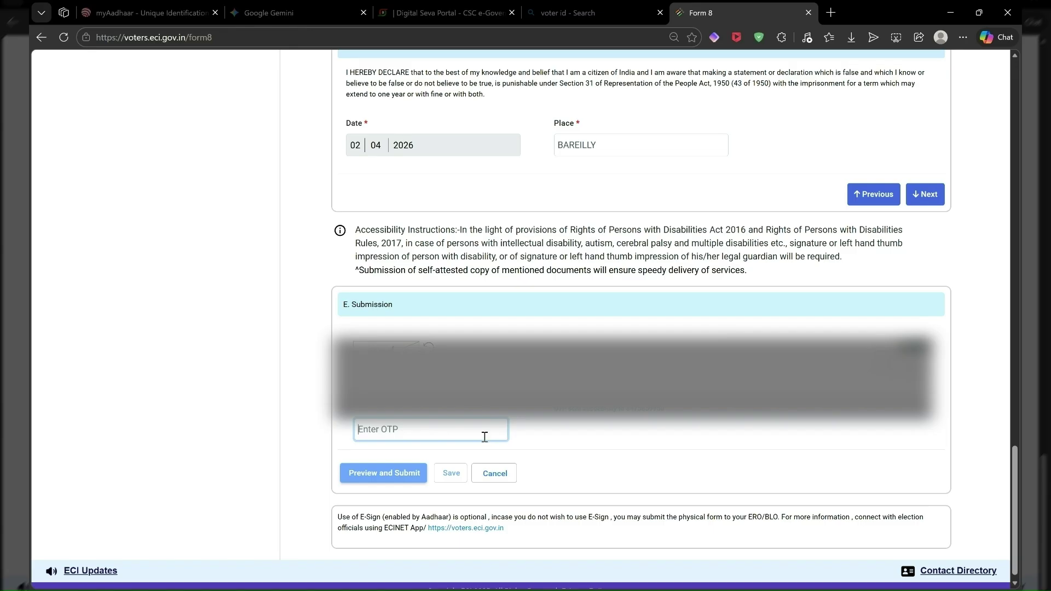
pyautogui.write('1')
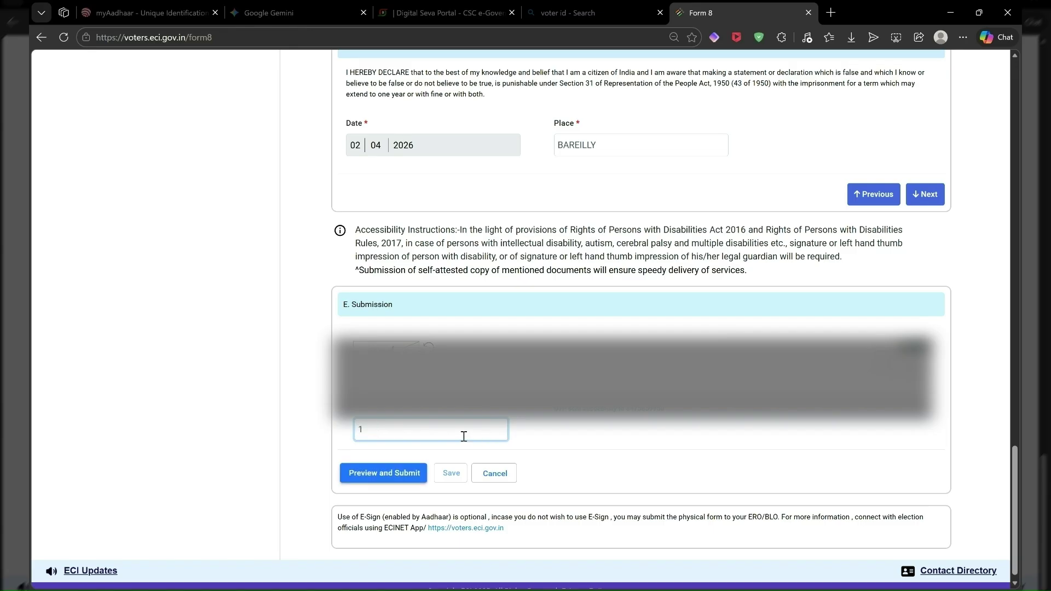
# Review the complete Form 8 preview and send it for eSign & Submit
pyautogui.click(399, 476)
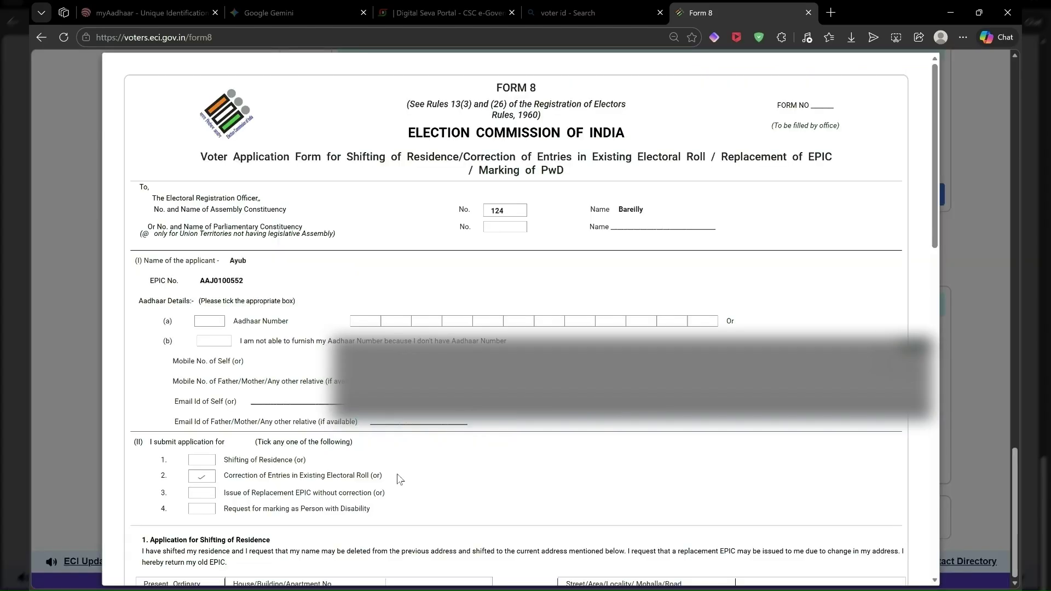
pyautogui.scroll(-1, 635, 293)
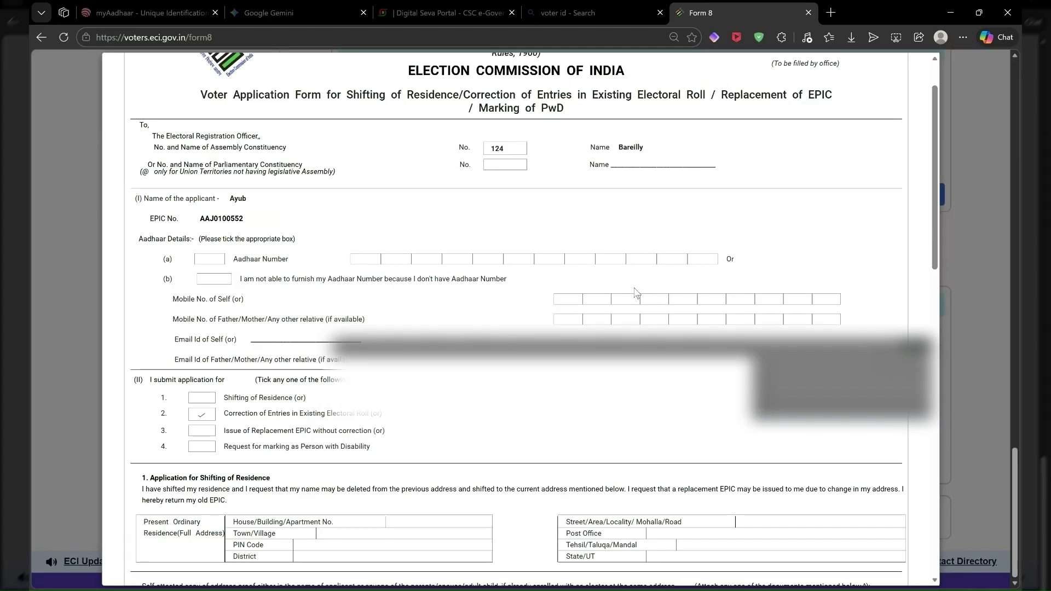
pyautogui.scroll(-10, 635, 296)
pyautogui.scroll(-6, 635, 295)
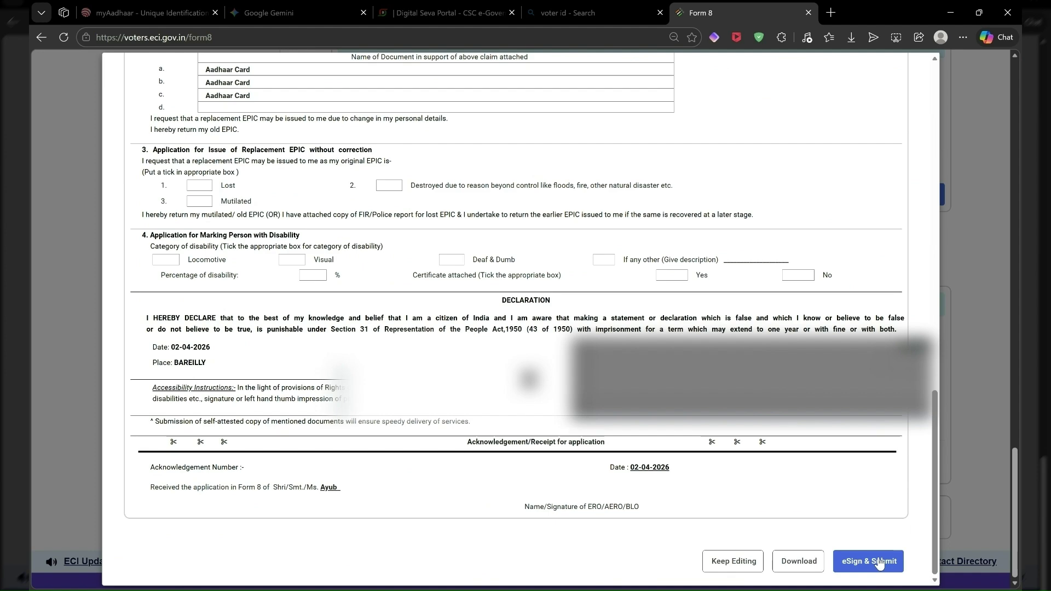
pyautogui.click(878, 562)
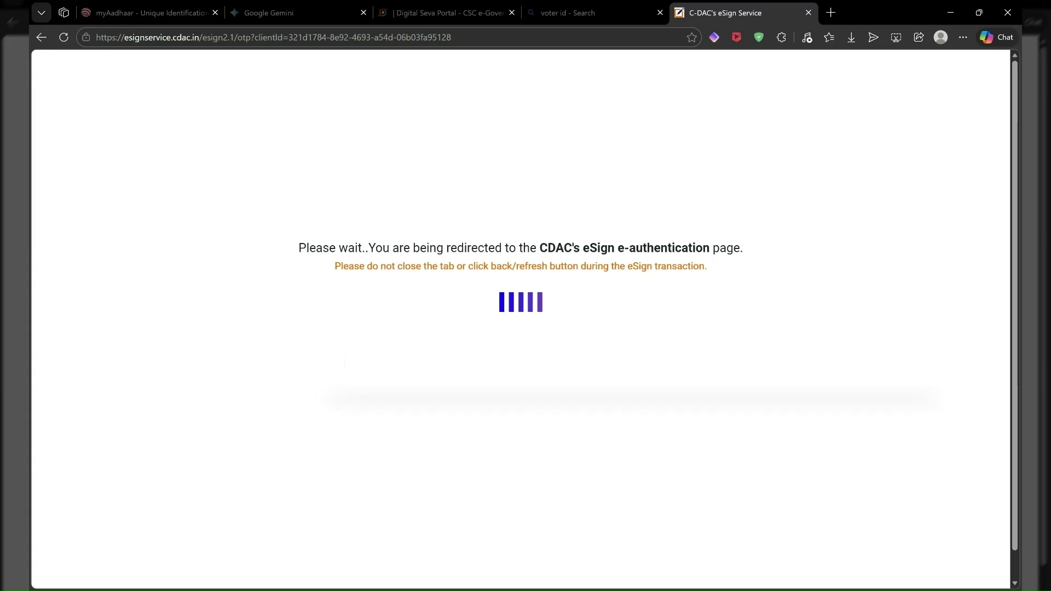
# eSign with the Aadhaar number and OTP, give consent, submit, then download the acknowledgement
pyautogui.click(510, 242)
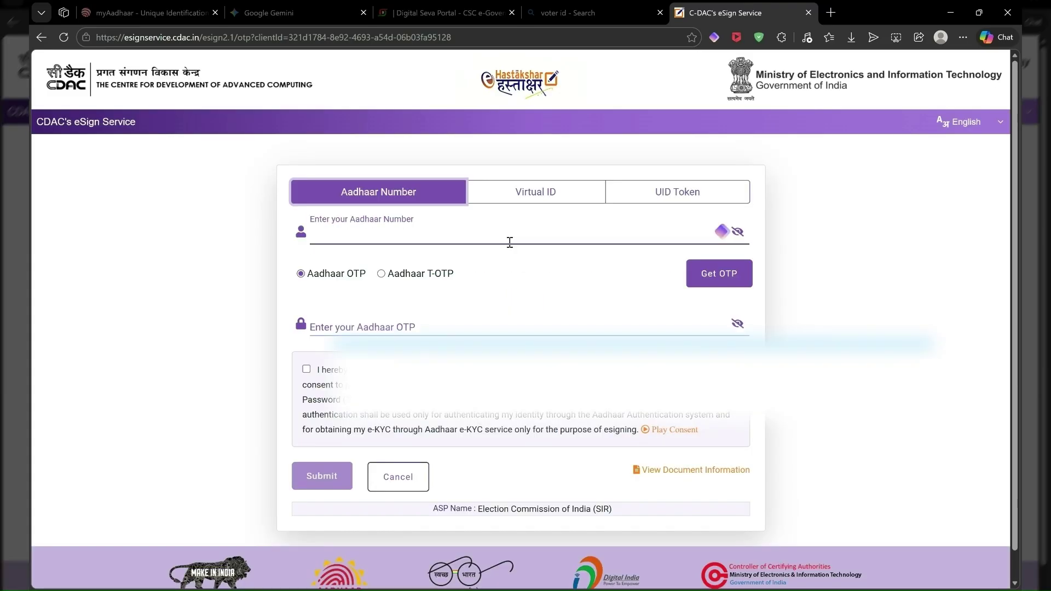
pyautogui.write('••••••')
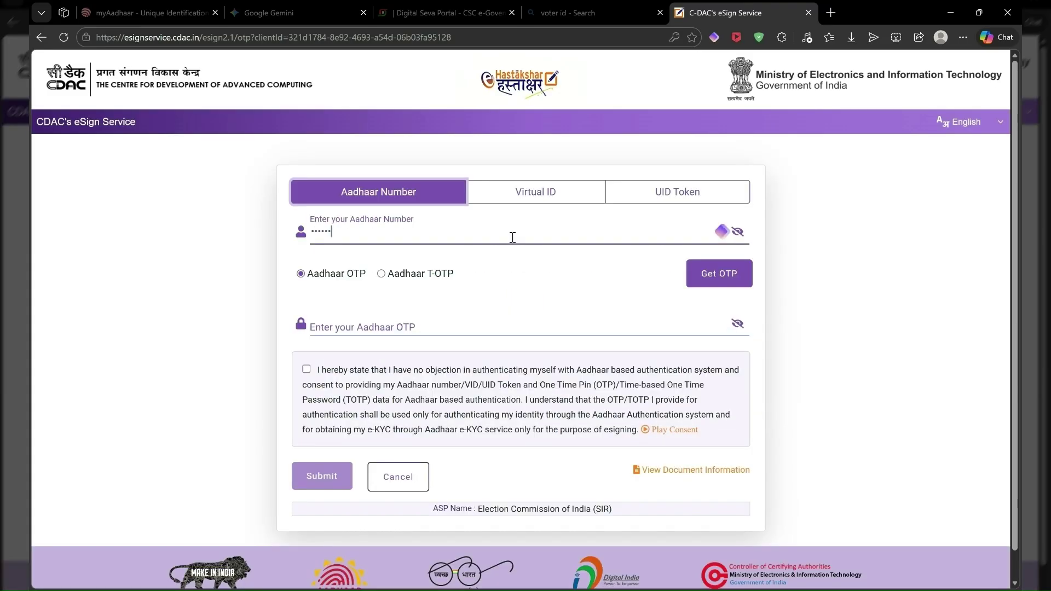
pyautogui.write('••••••')
pyautogui.click(367, 332)
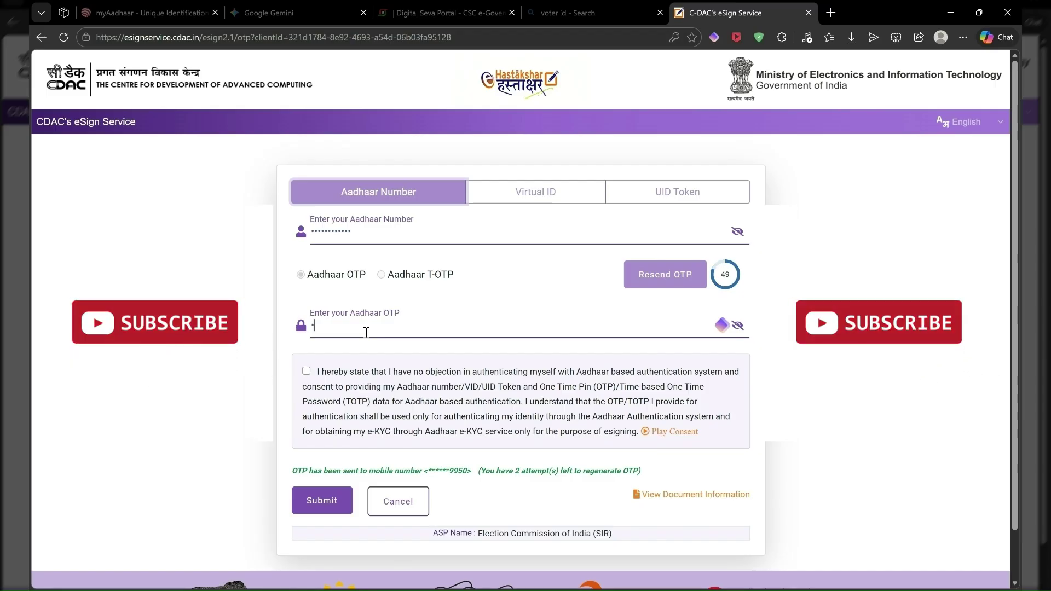
pyautogui.write('•••••')
pyautogui.click(512, 421)
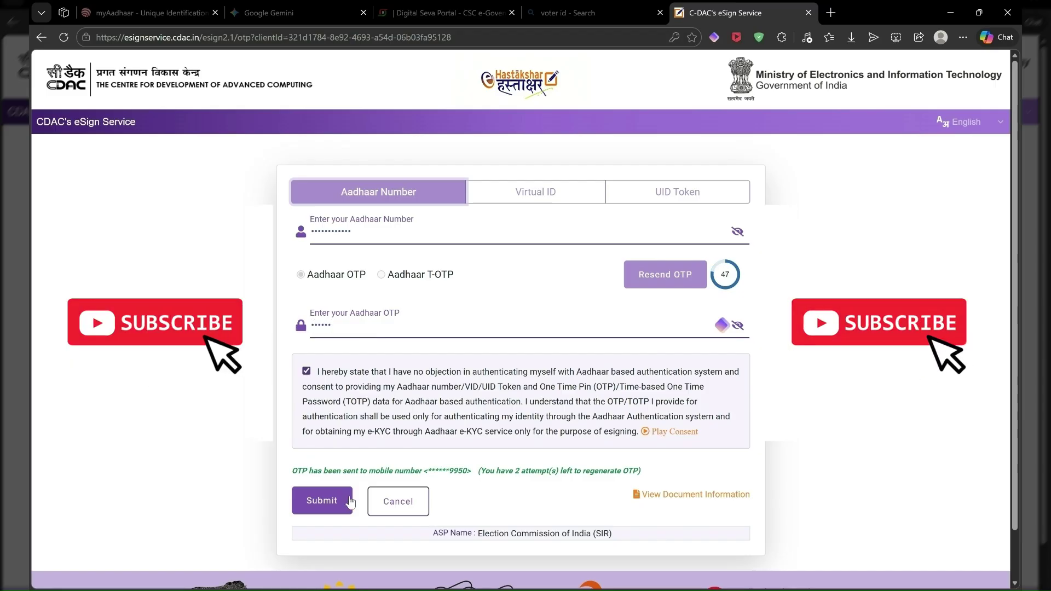
pyautogui.press('Return')
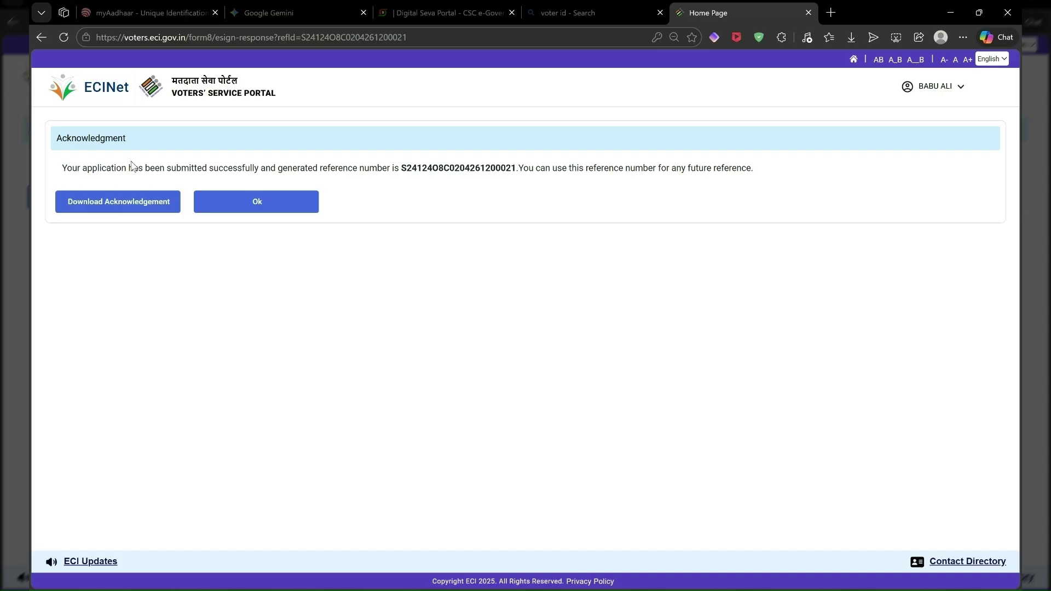
pyautogui.click(120, 207)
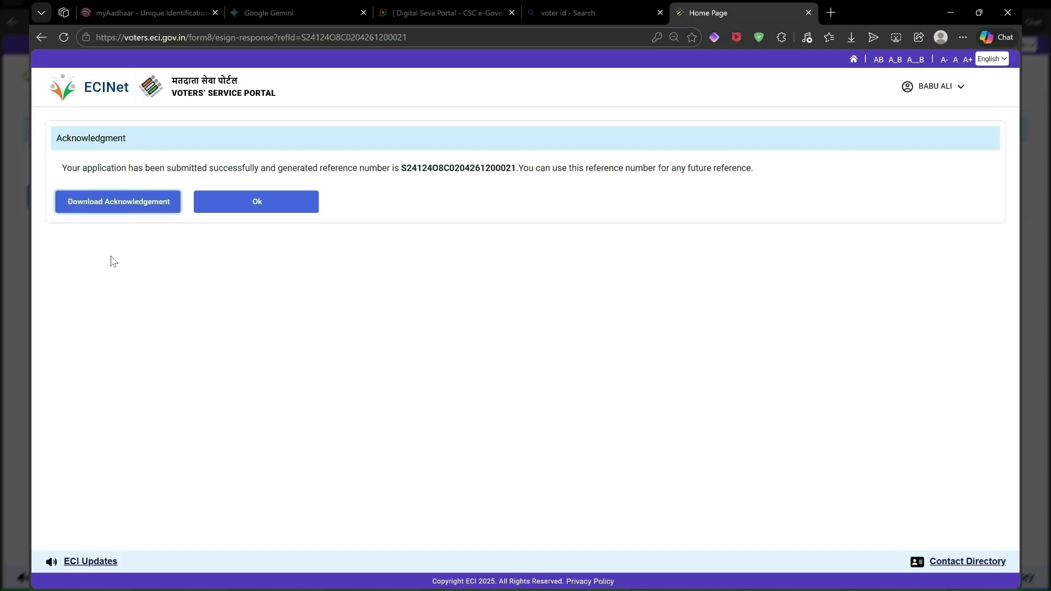